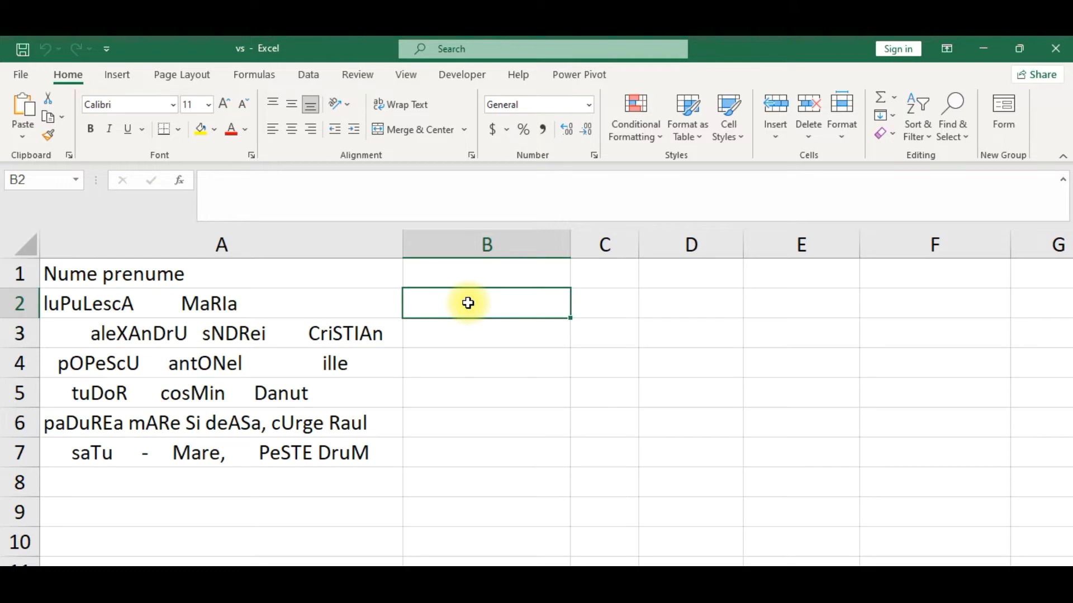
Enter the formula =PROPER(TRIM(A2)) in B2 to clean the spacing and capitalisation of the first name.
type("=")
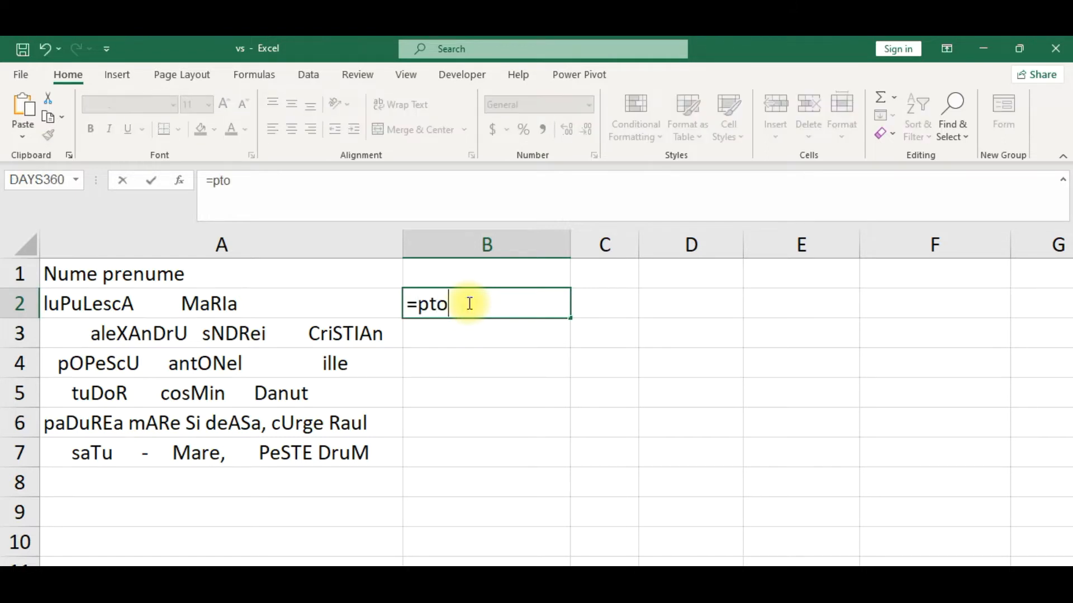
type("pt")
key("BackSpace")
type("rope")
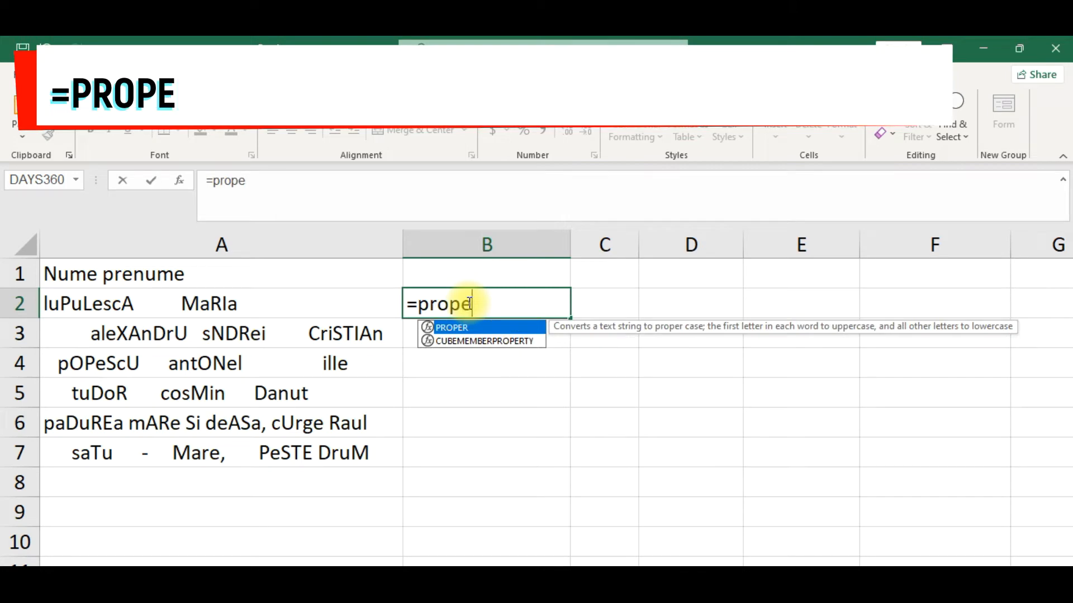
double_click(469, 329)
type("trim")
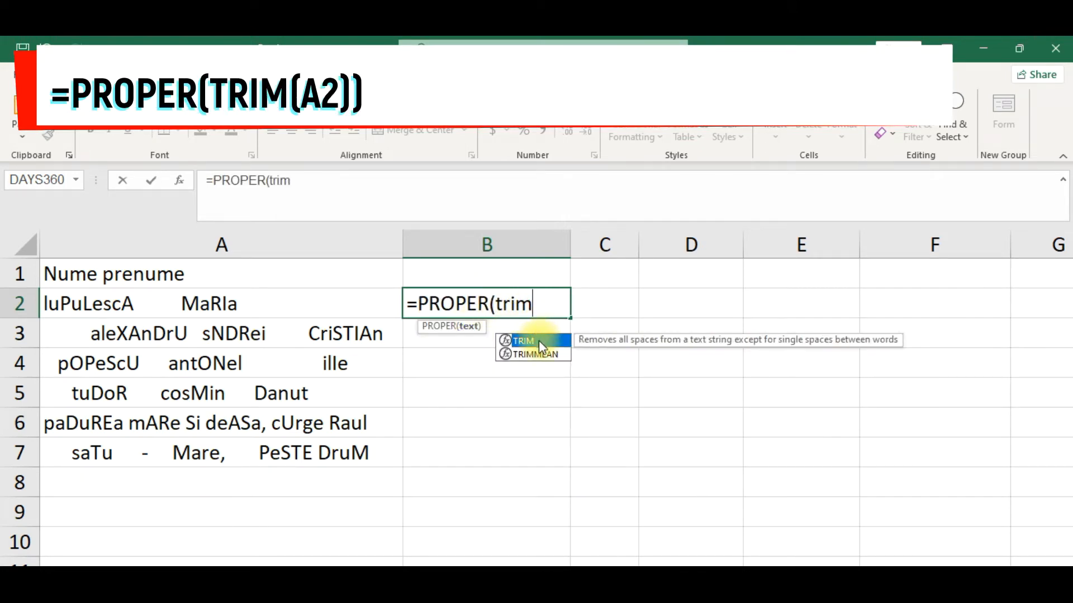
double_click(541, 340)
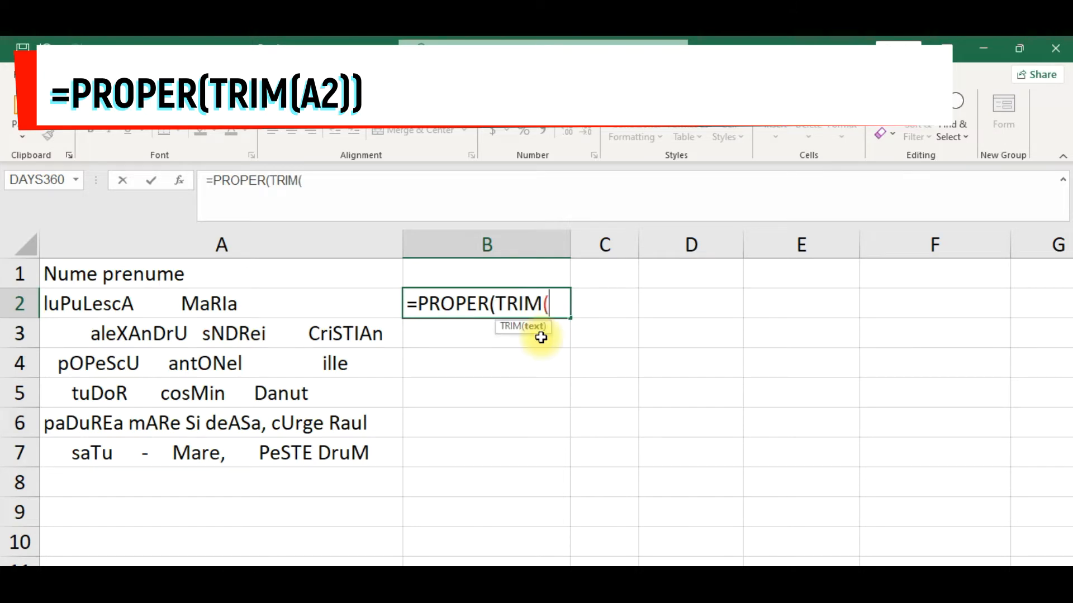
left_click(313, 306)
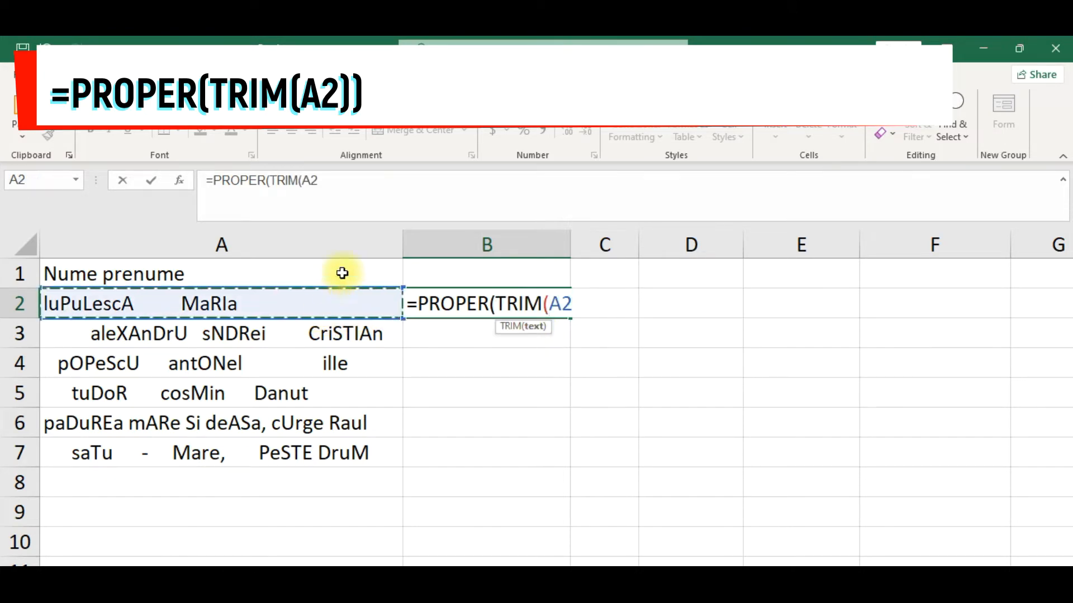
left_click(388, 182)
type("))")
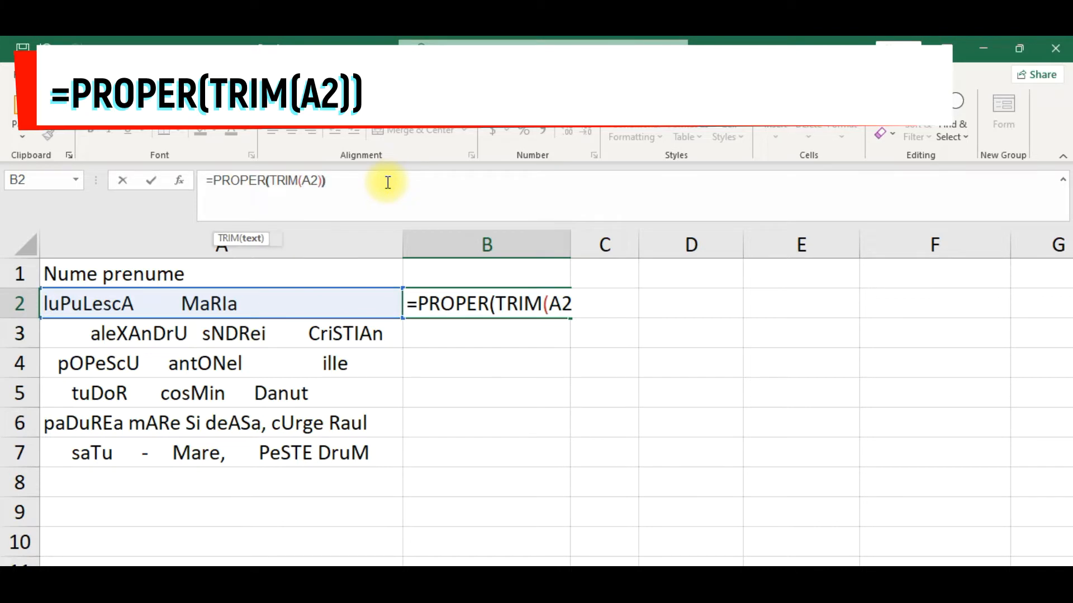
key("Return")
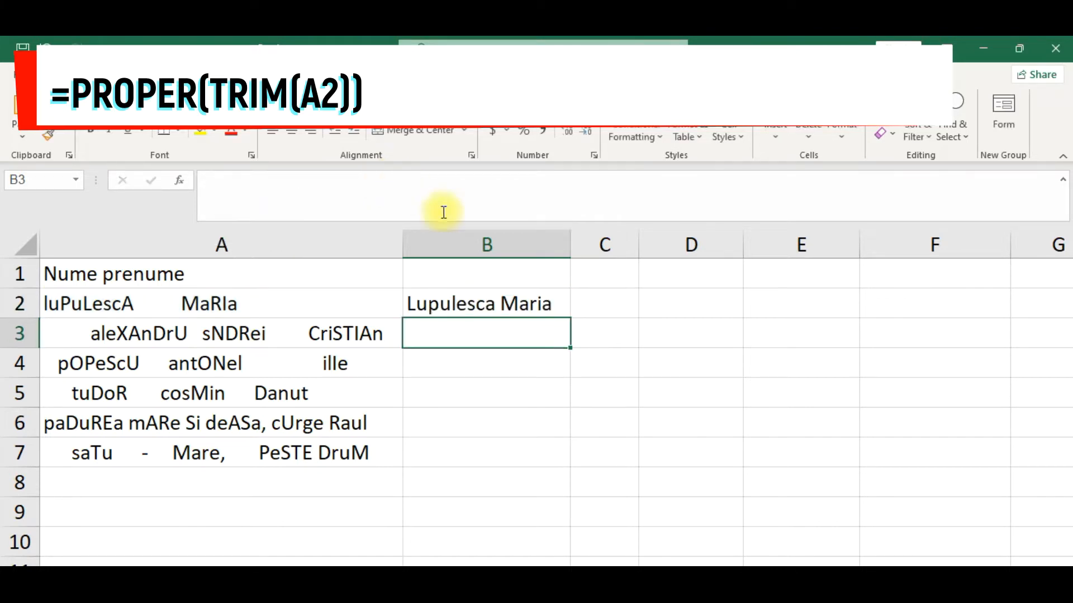
Copy the B2 formula down through B7 and fit column B's width to its contents.
left_click(531, 295)
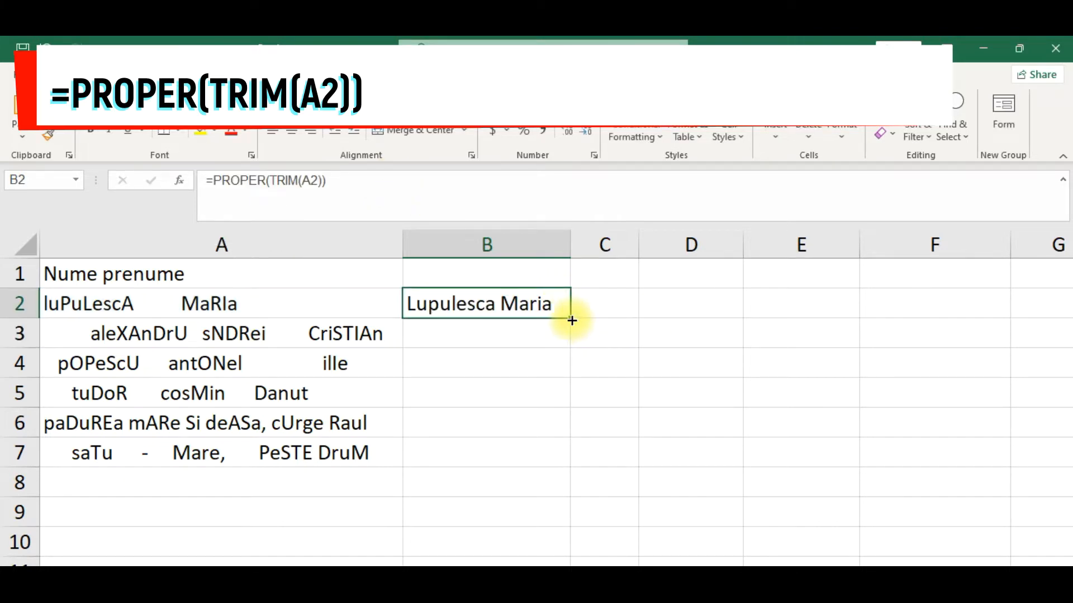
double_click(571, 320)
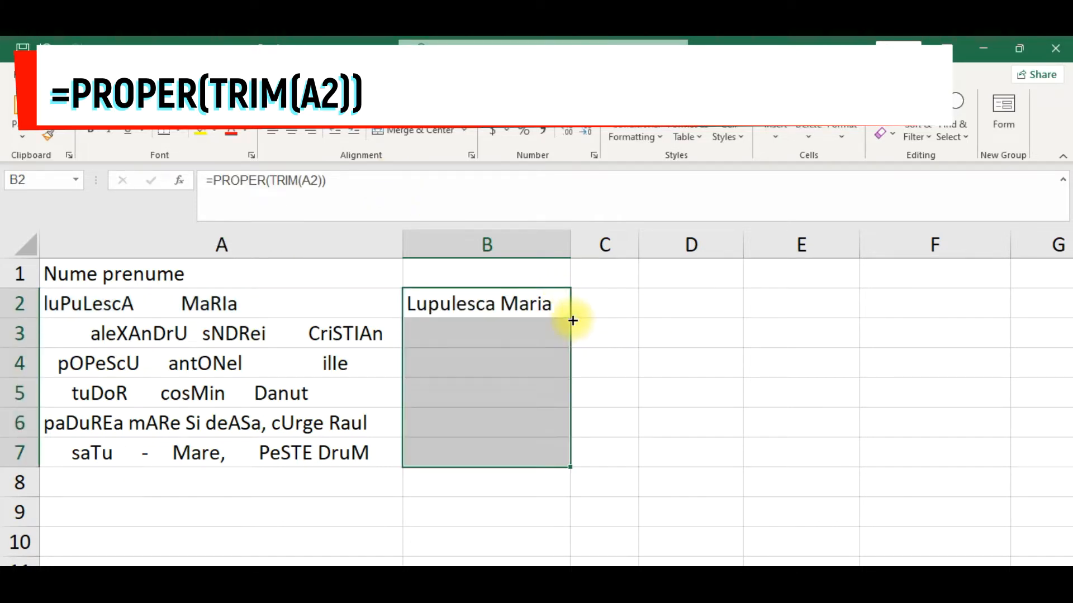
left_click(660, 315)
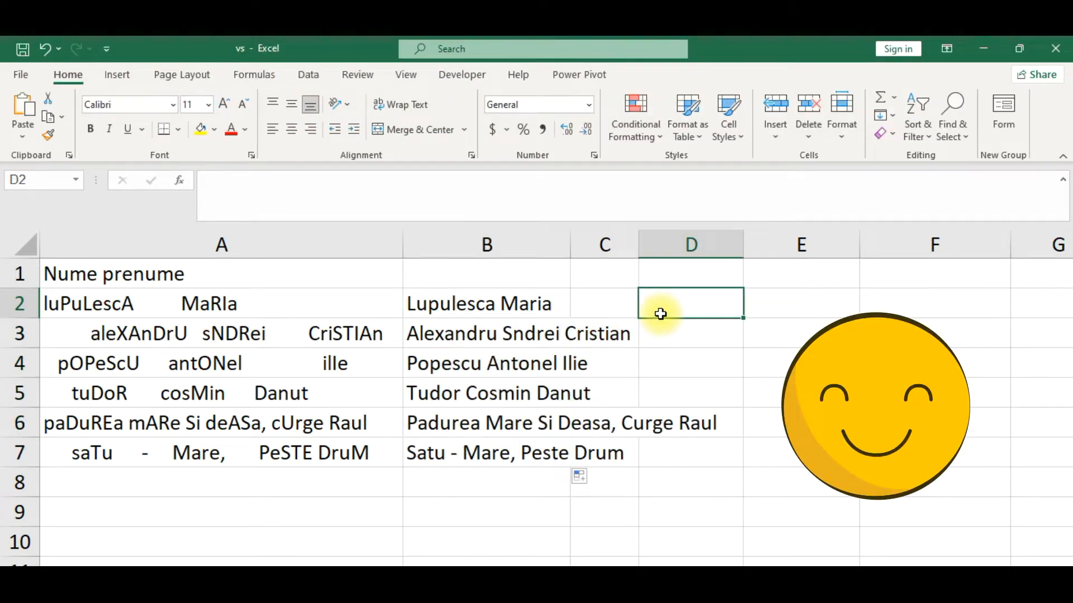
double_click(569, 237)
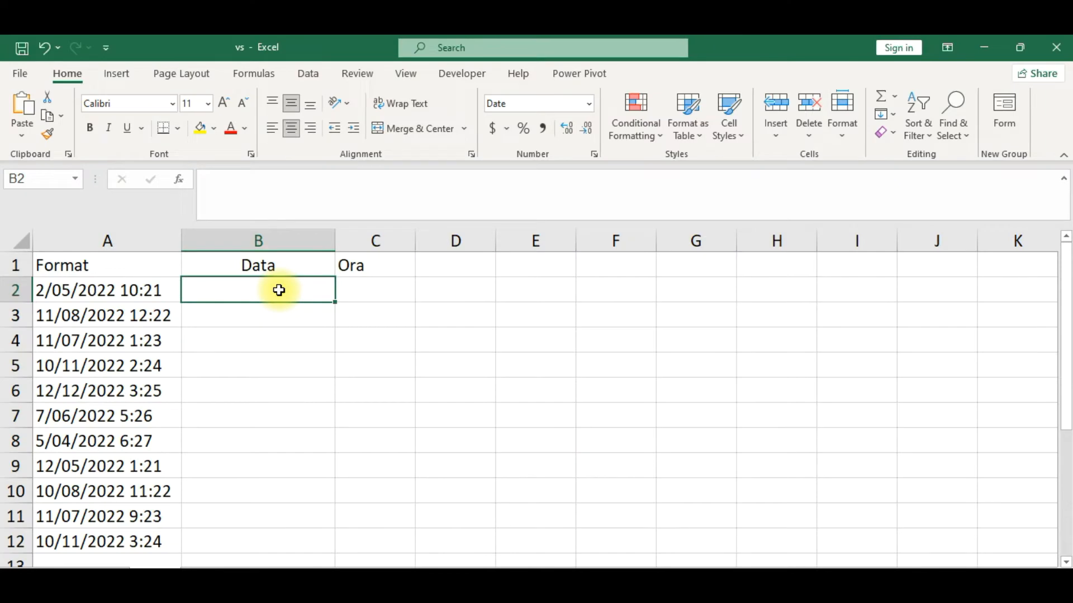
Enter the date 2/05/2022 in B2 and Flash Fill the rest of the Data column.
type("2/05/2022")
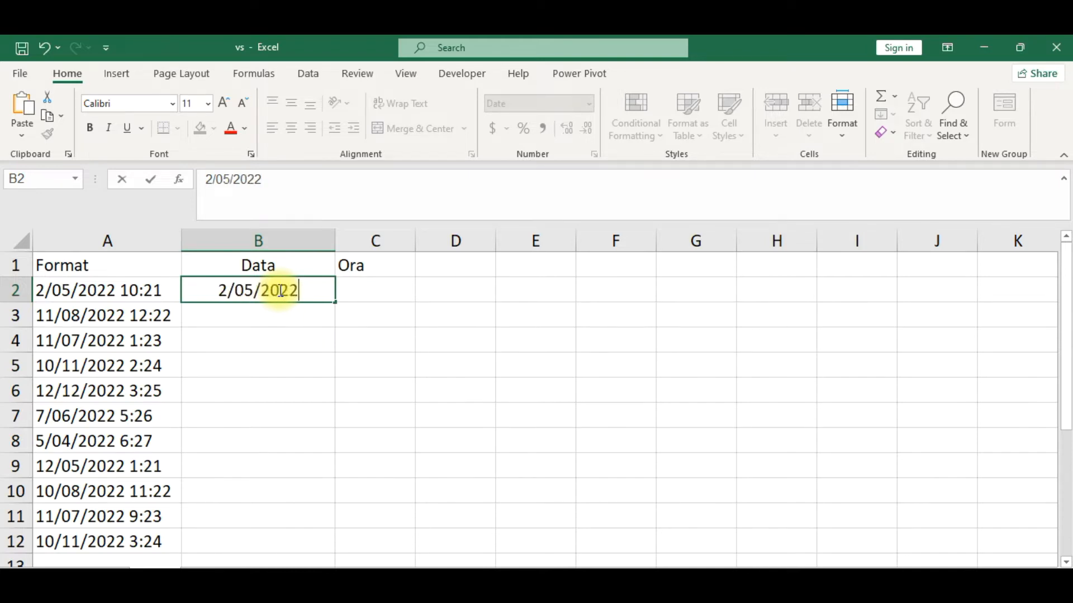
key("Return")
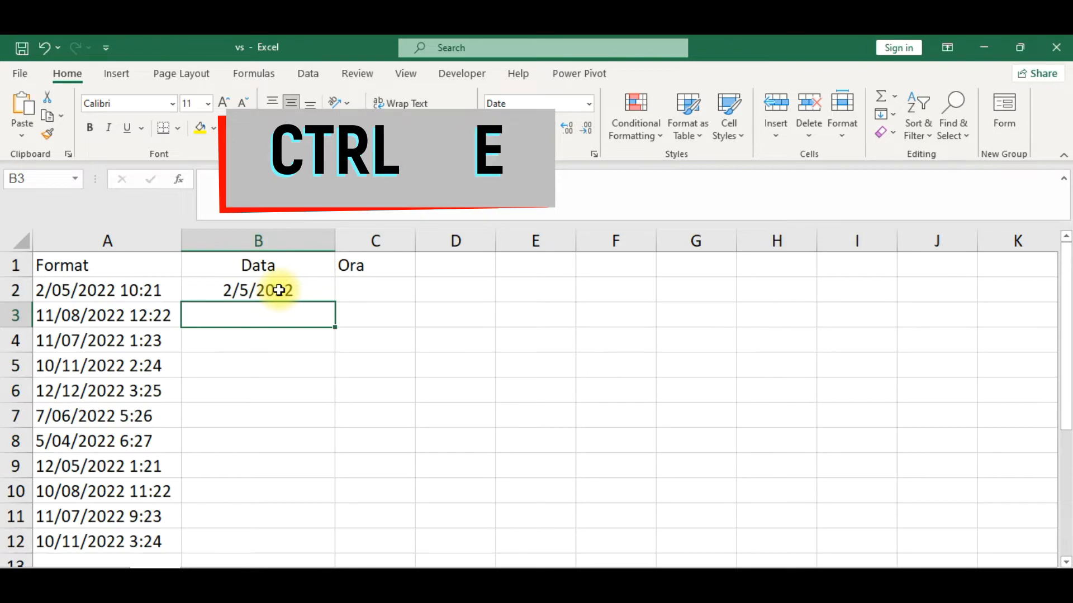
key("ctrl+e")
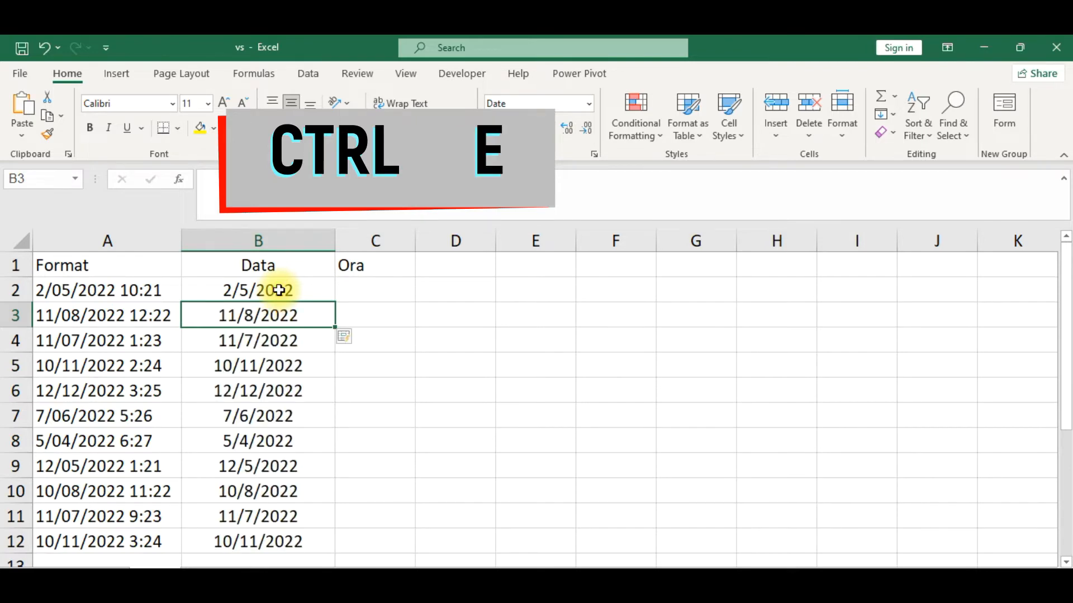
Enter the time 10:21 in C2 and Flash Fill the rest of the Ora column.
left_click(366, 299)
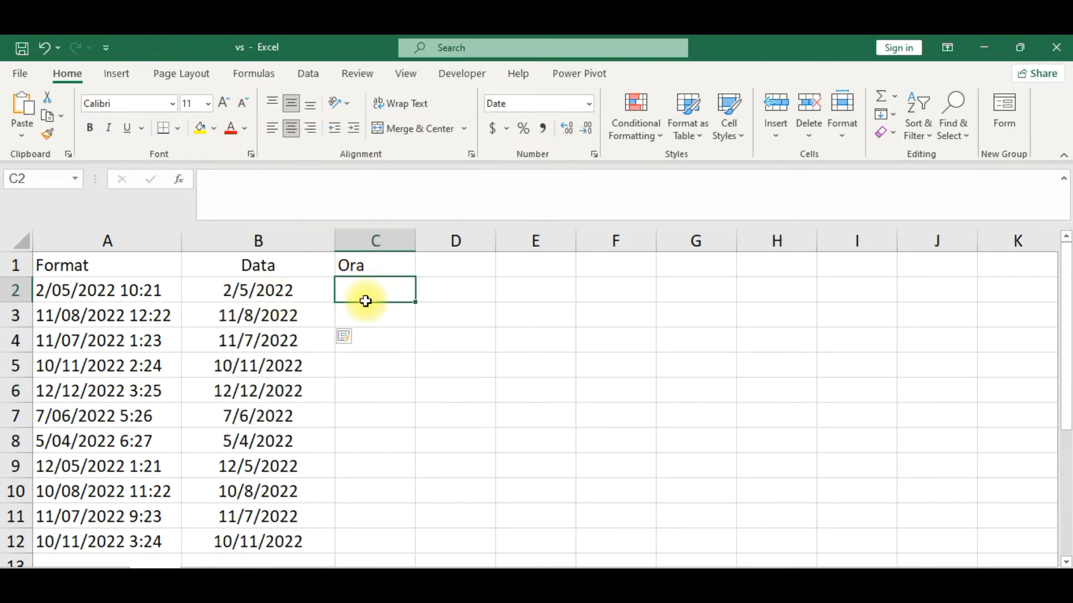
type("10:21")
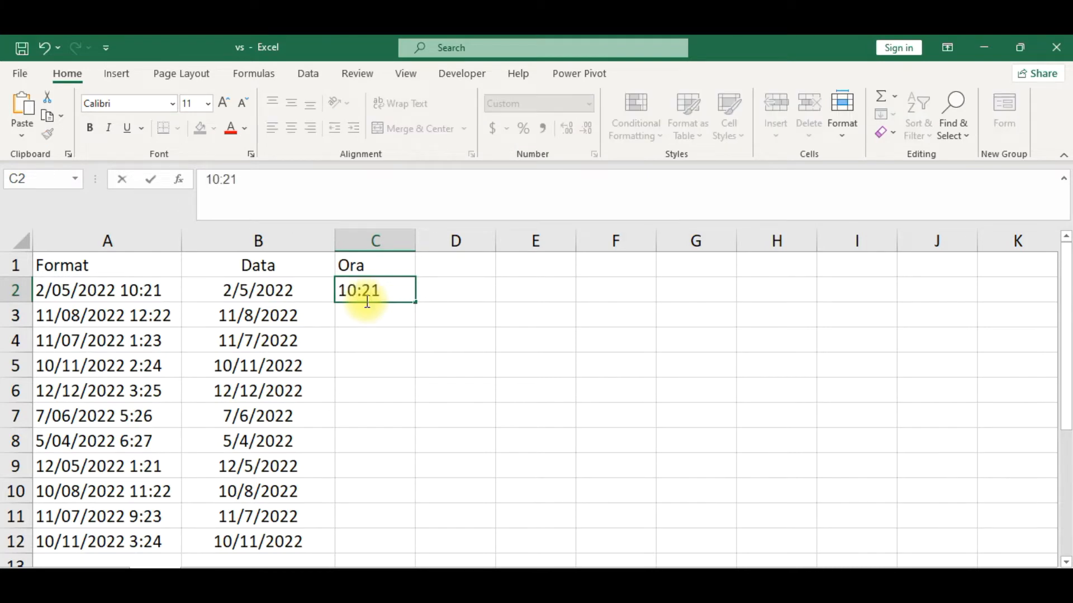
key("Return")
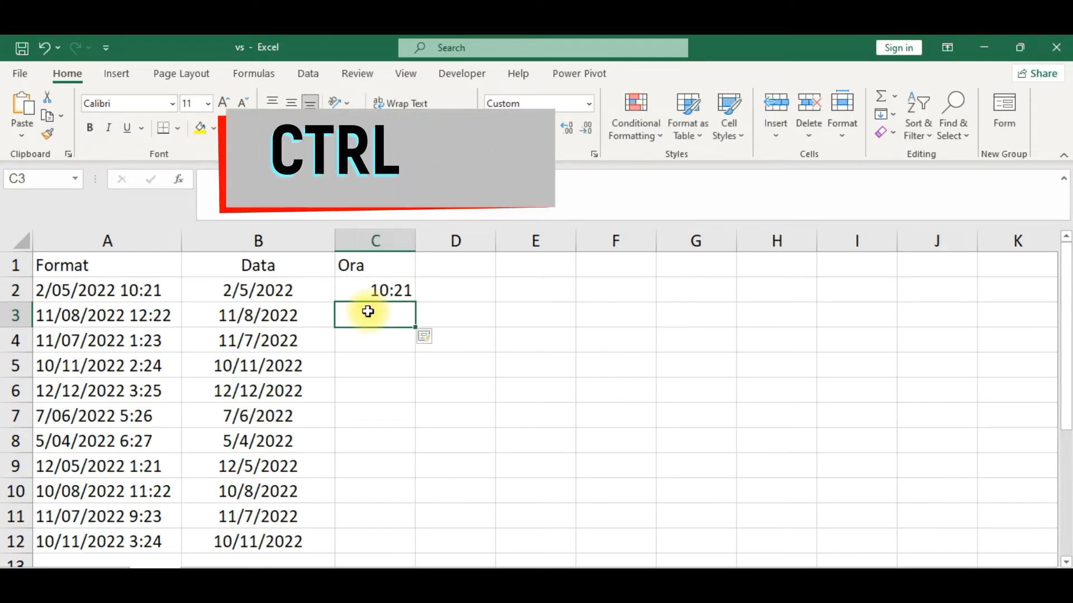
key("ctrl+e")
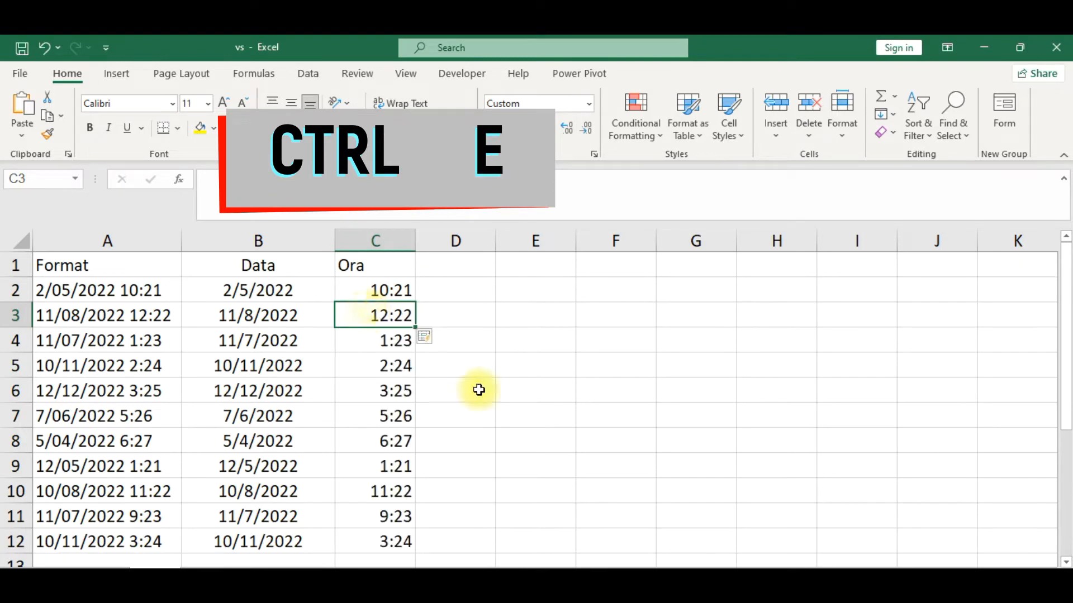
left_click(552, 406)
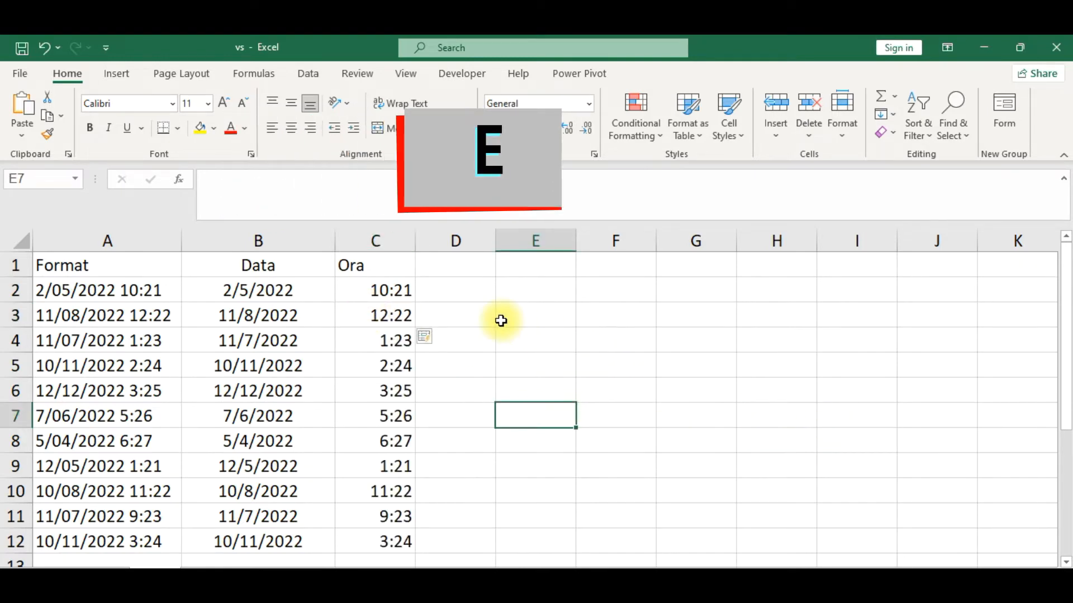
left_click(475, 306)
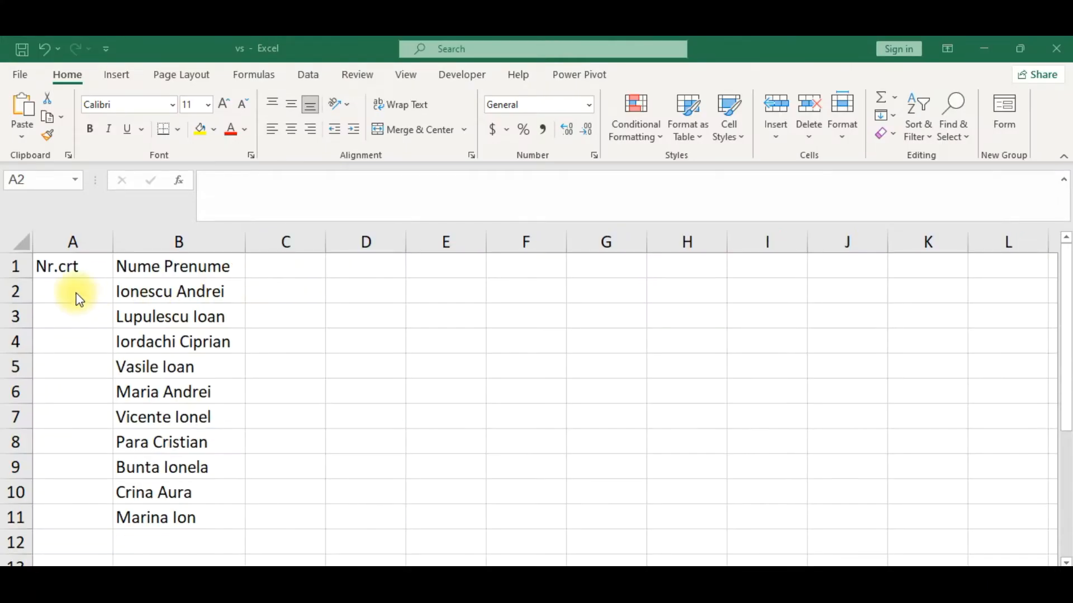
Enter the formula =SEQUENCE(COUNTA(B:B)) in A2 to number the rows of the Nr.crt column automatically.
left_click(76, 292)
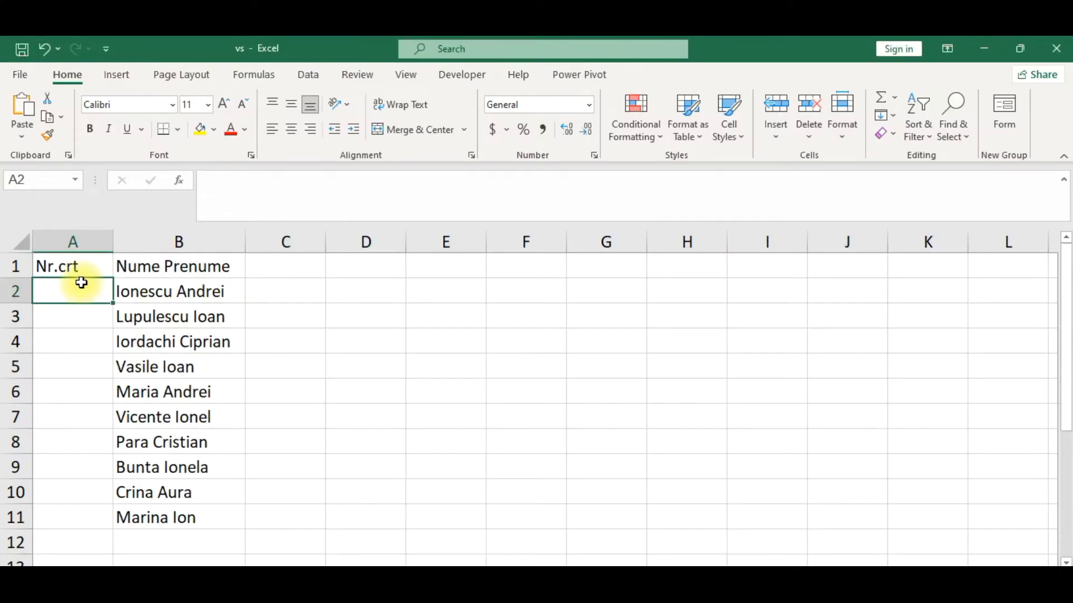
type("=s")
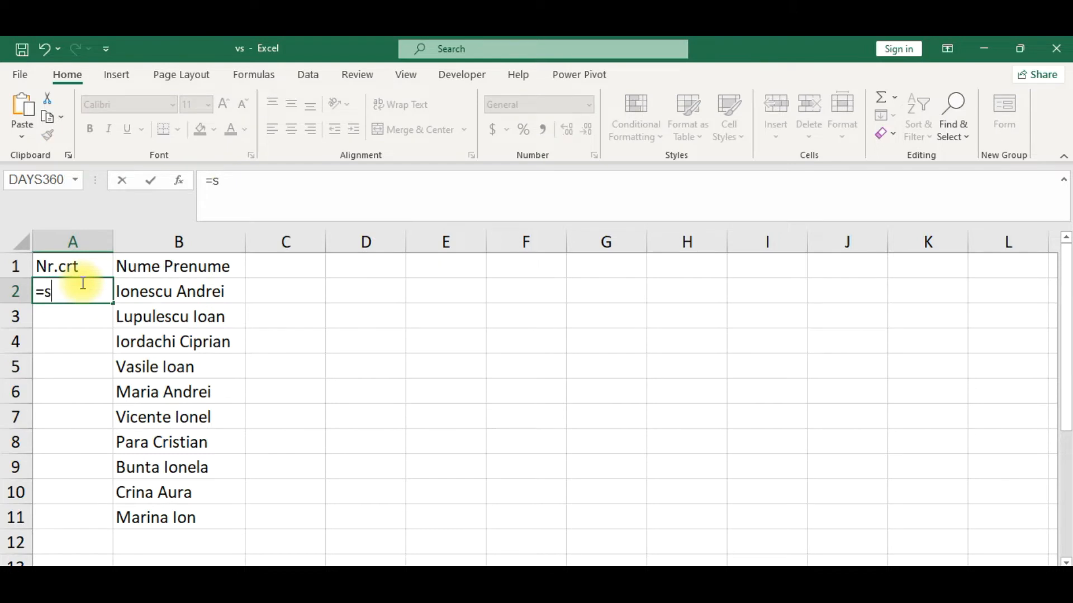
type("eq")
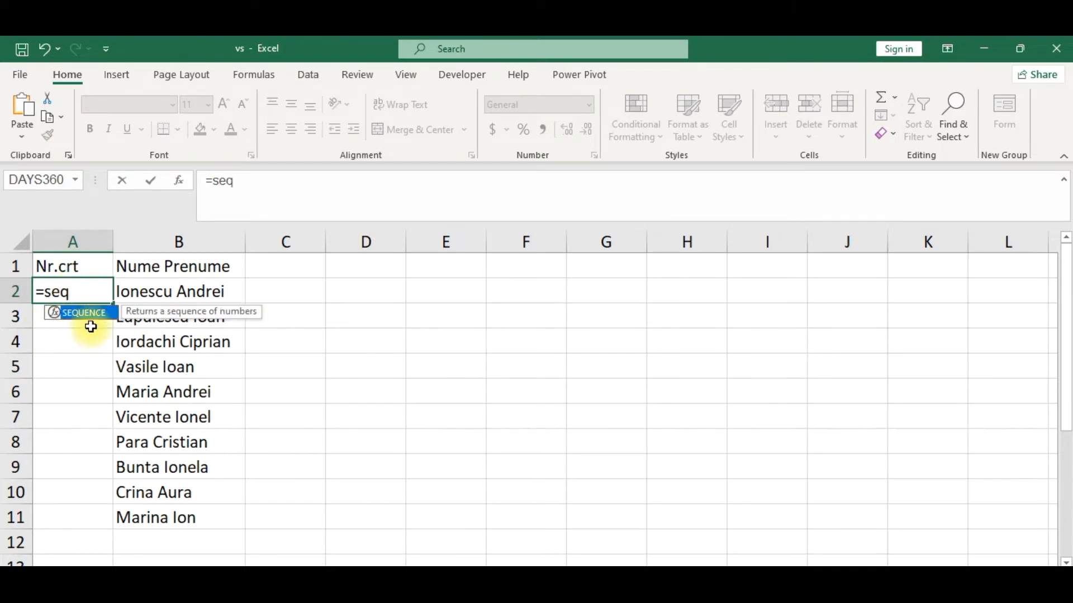
double_click(100, 311)
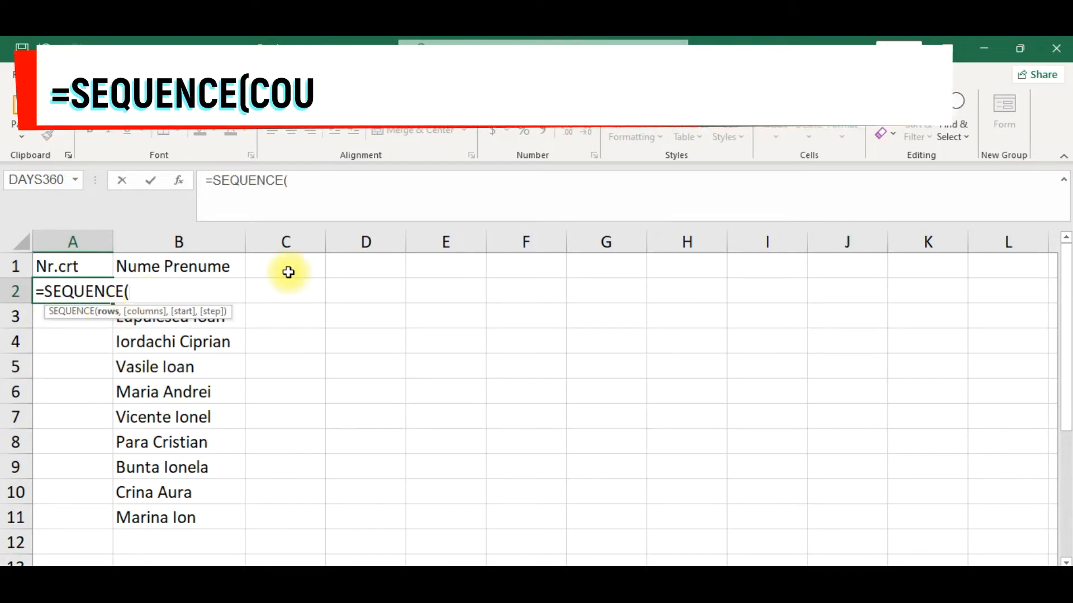
type("co")
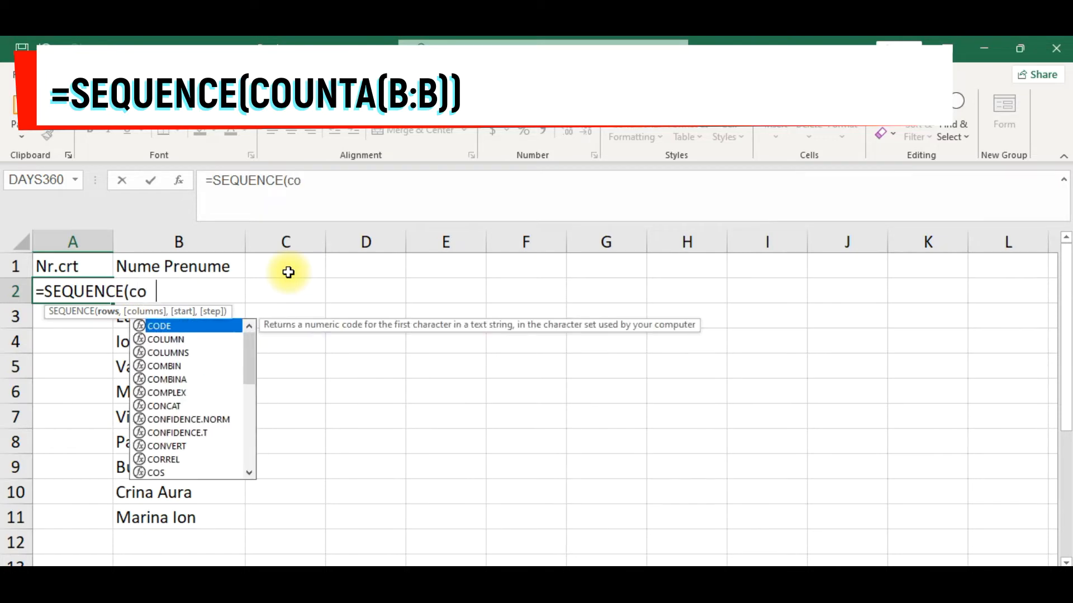
type("unta")
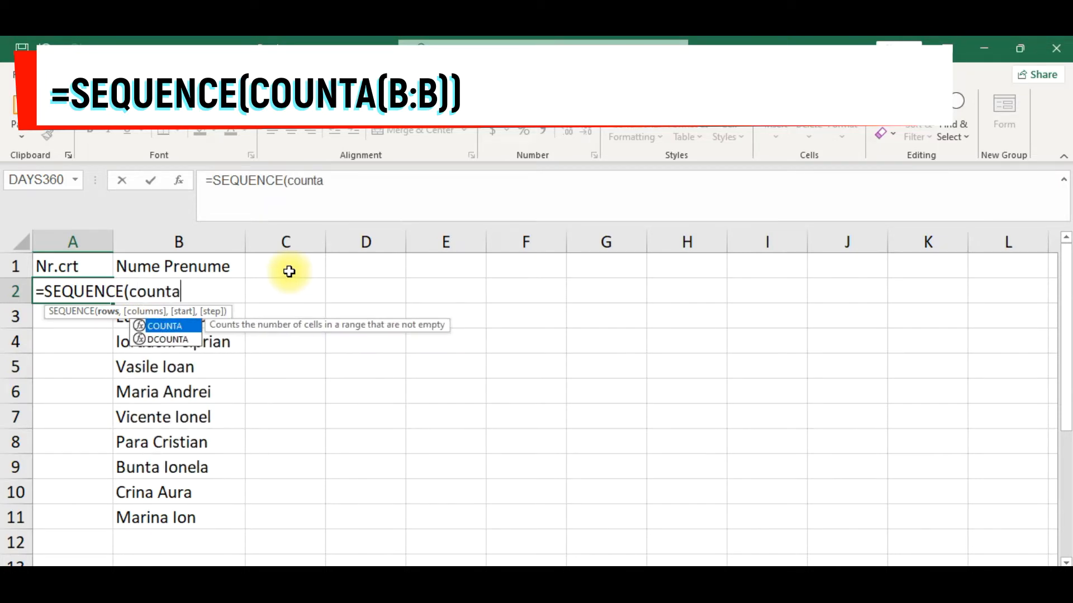
left_click(380, 187)
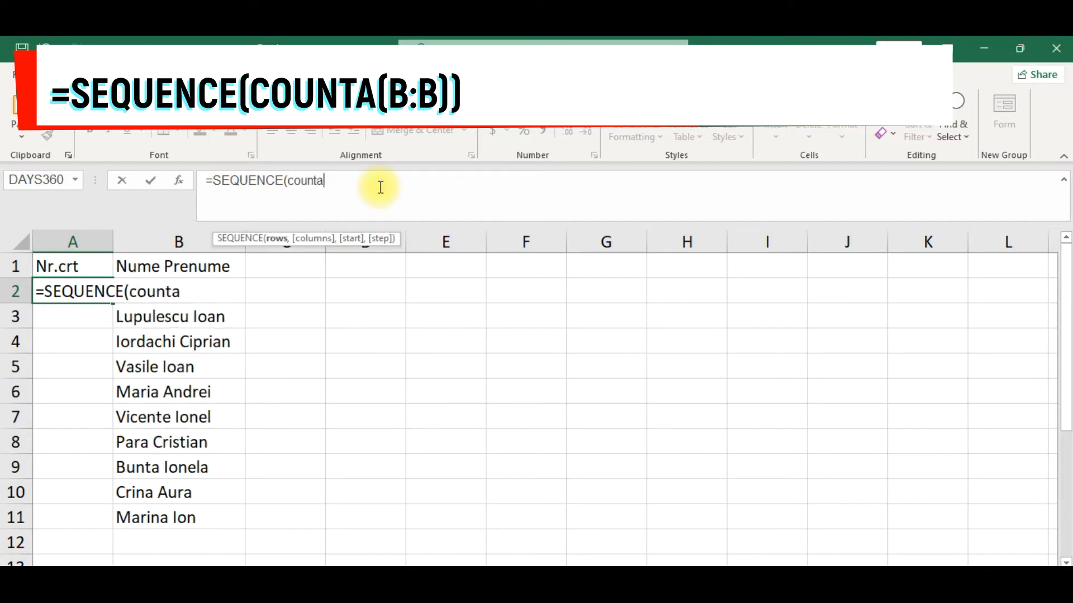
type("(")
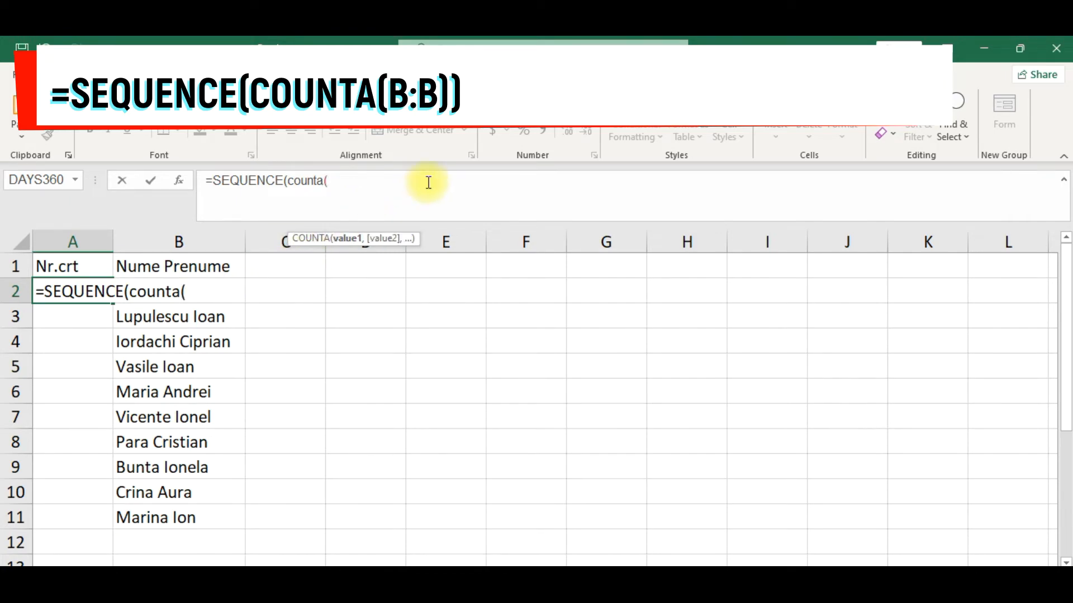
type("BB")
key("BackSpace")
type(":B)")
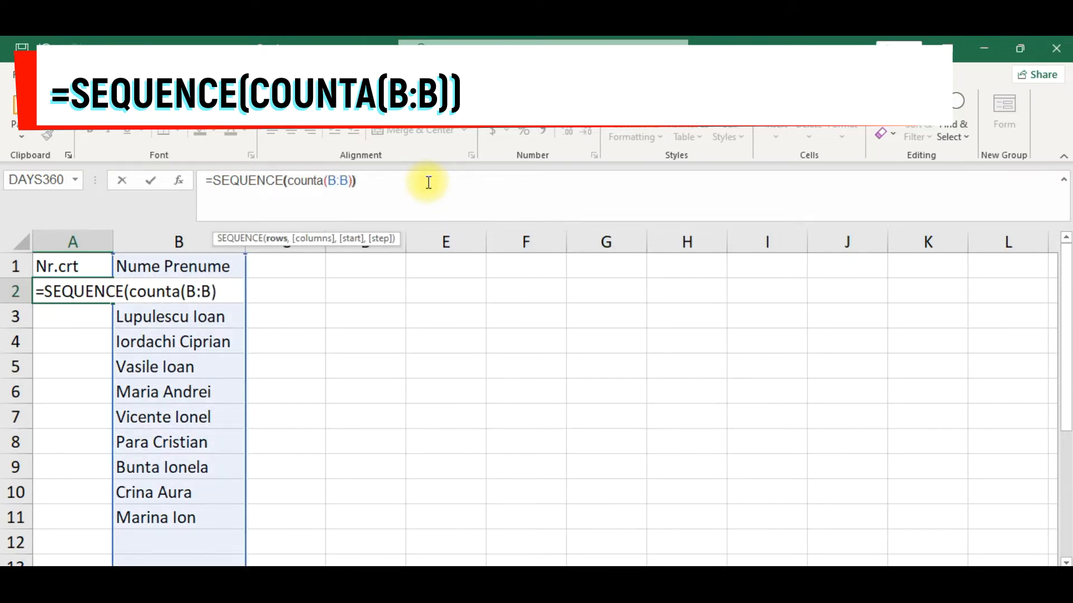
type(")")
key("Return")
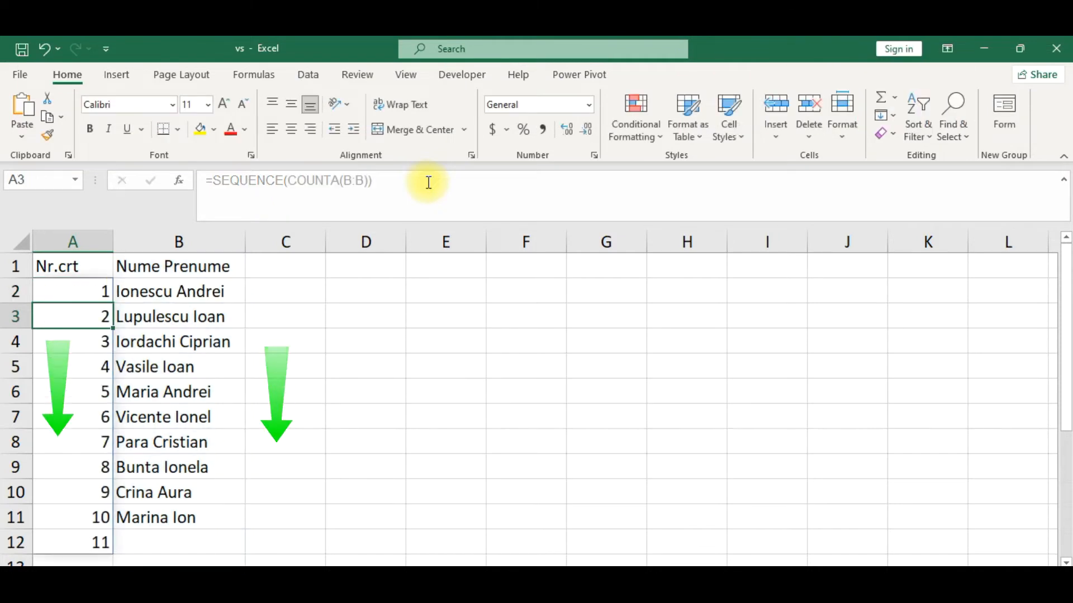
Add the test entries zzz in B12 and ddd in B13 to check the automatic numbering.
left_click(202, 535)
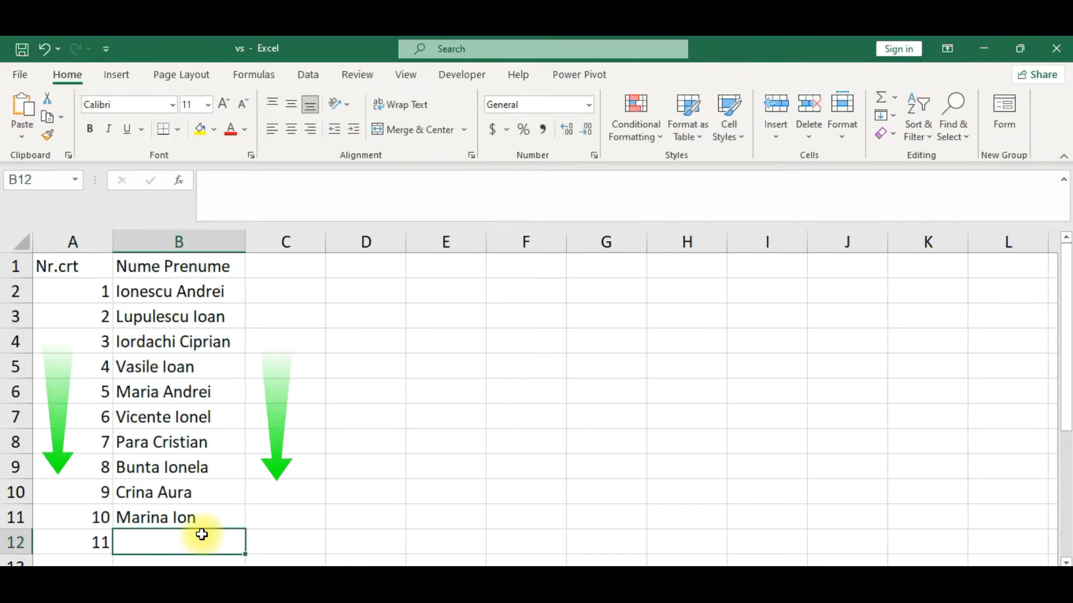
type("zzz")
left_click(263, 491)
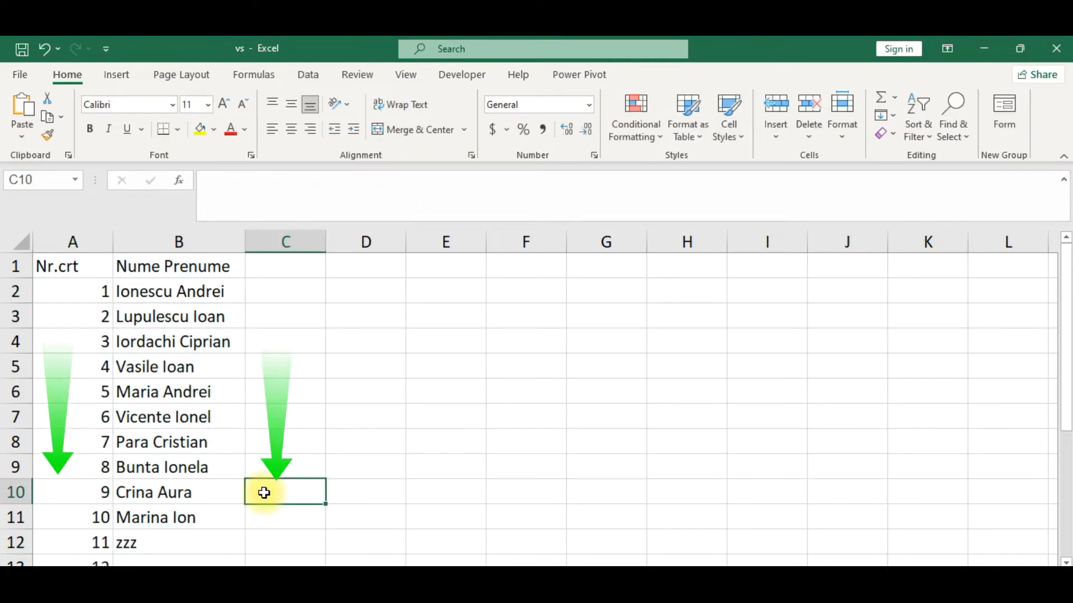
scroll(263, 491, "down", 1)
left_click(171, 488)
type("ddd")
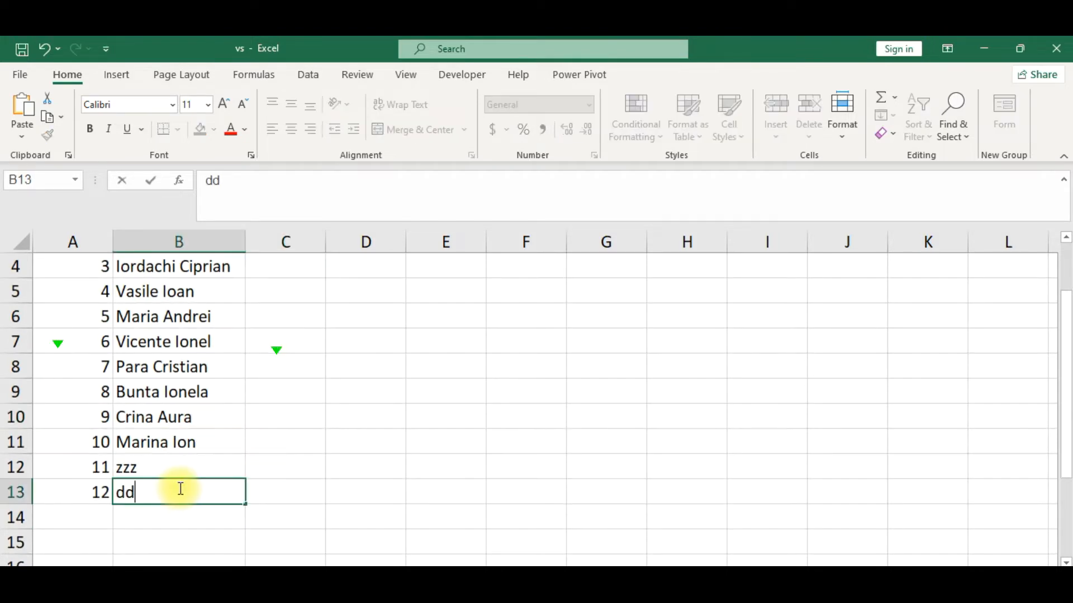
scroll(271, 465, "down", 2)
left_click(234, 392)
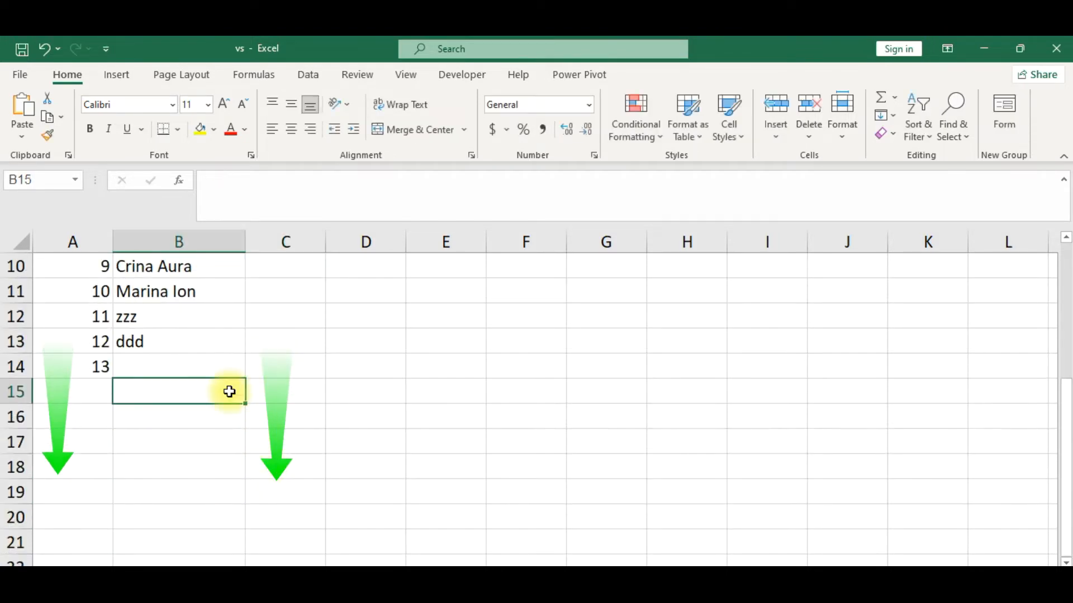
left_click(208, 368)
left_click(195, 334)
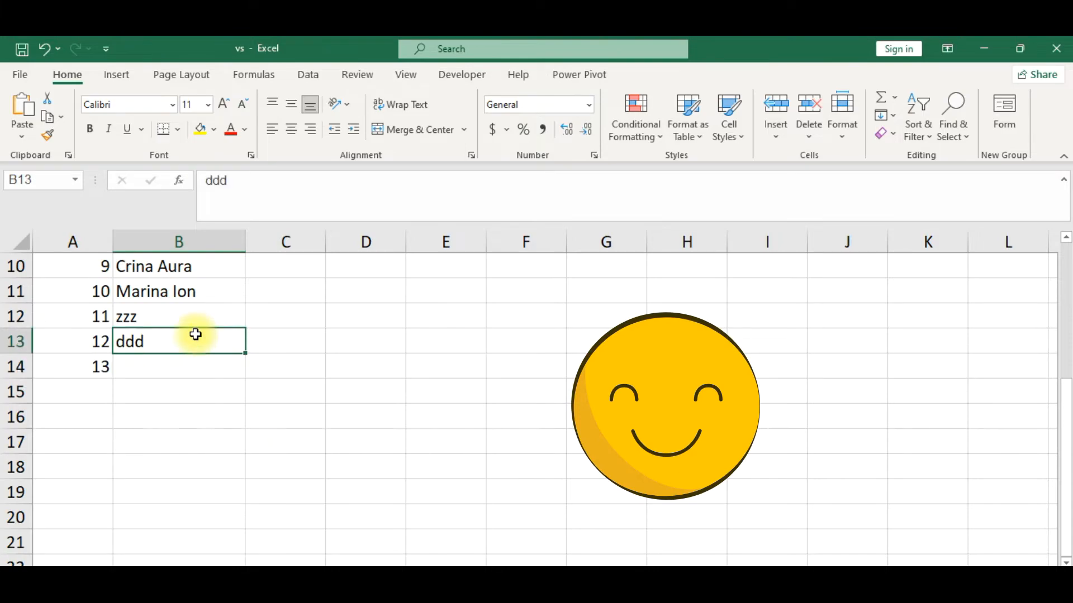
Delete the test entries in B13 and B12.
key("Delete")
left_click(177, 313)
key("Delete")
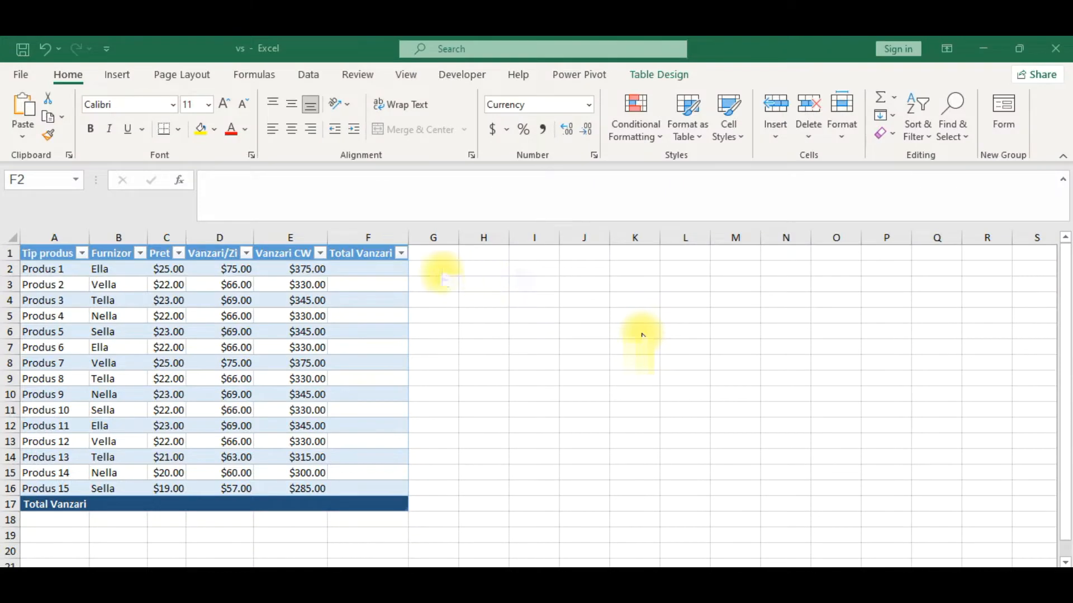
Try filling the Total Vanzari column from F2 with a SUM of Pret through Vanzari CW, and undo it.
left_click(367, 275)
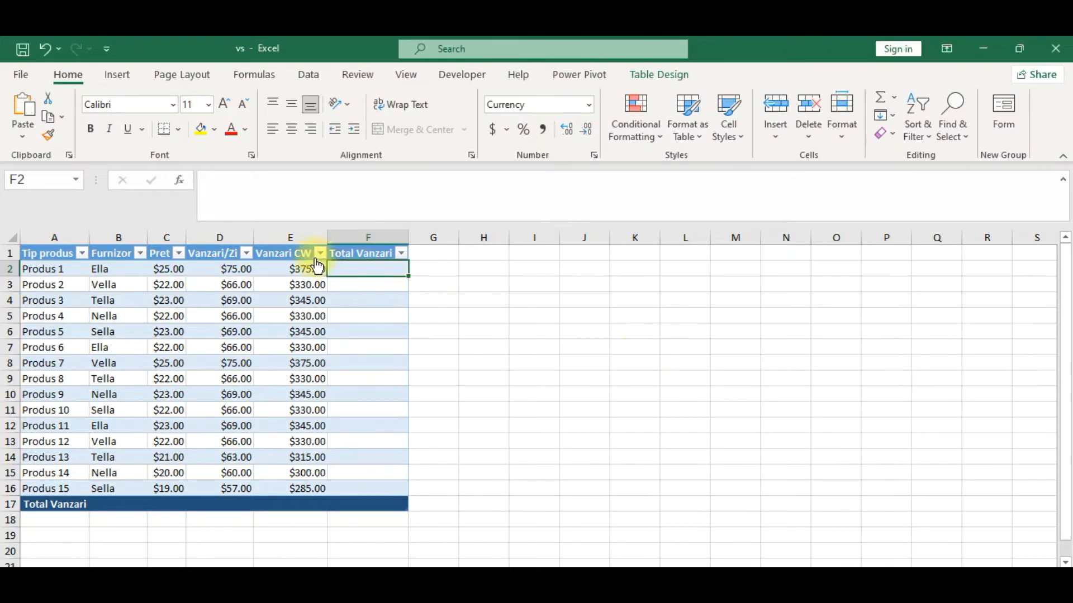
left_click(183, 182)
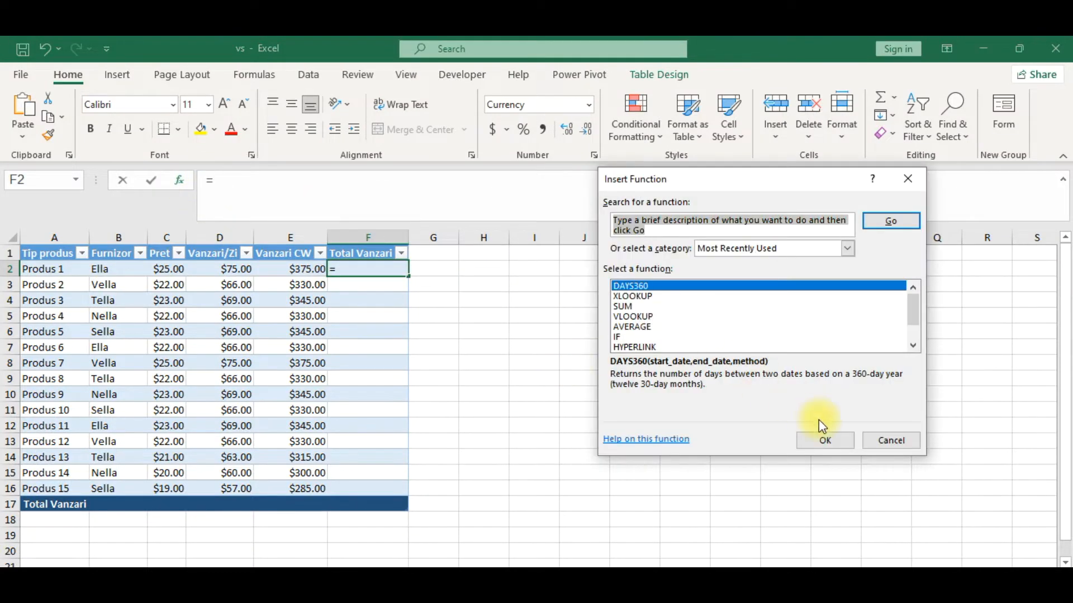
double_click(623, 308)
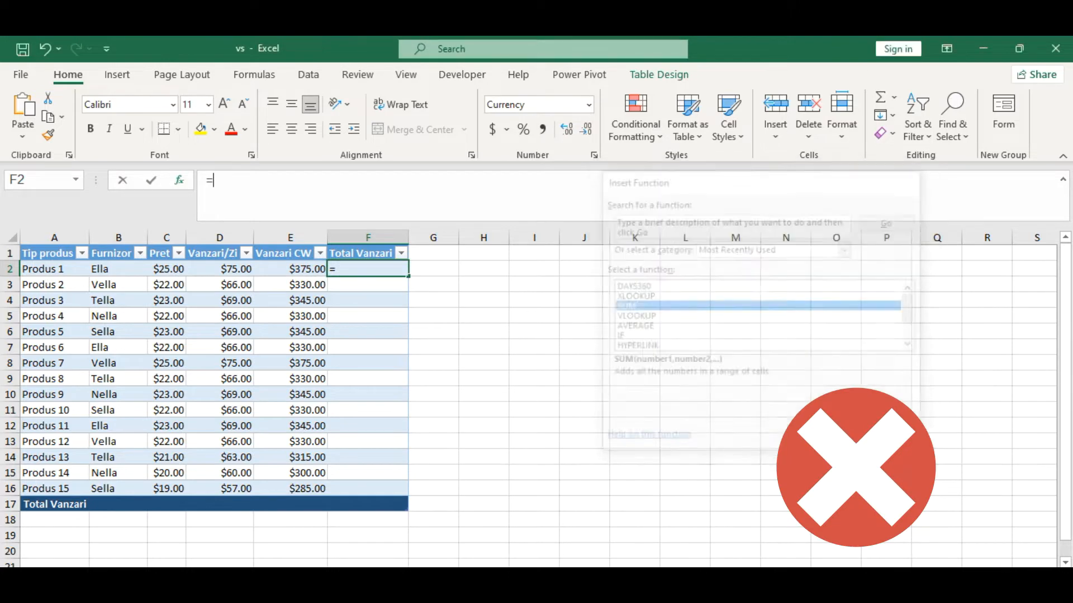
left_click_drag(168, 268, 303, 268)
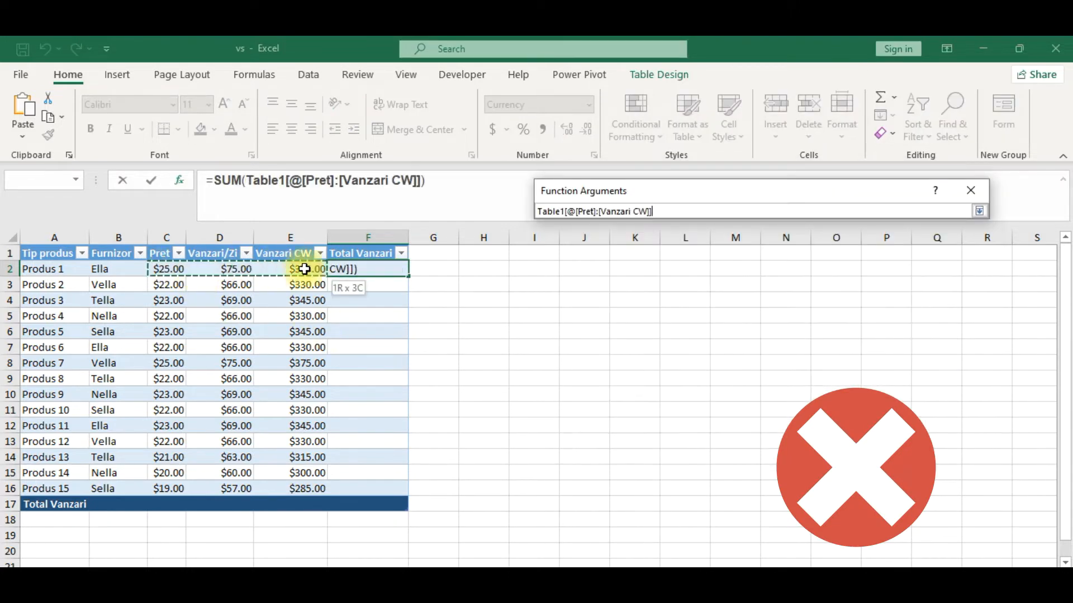
left_click(894, 428)
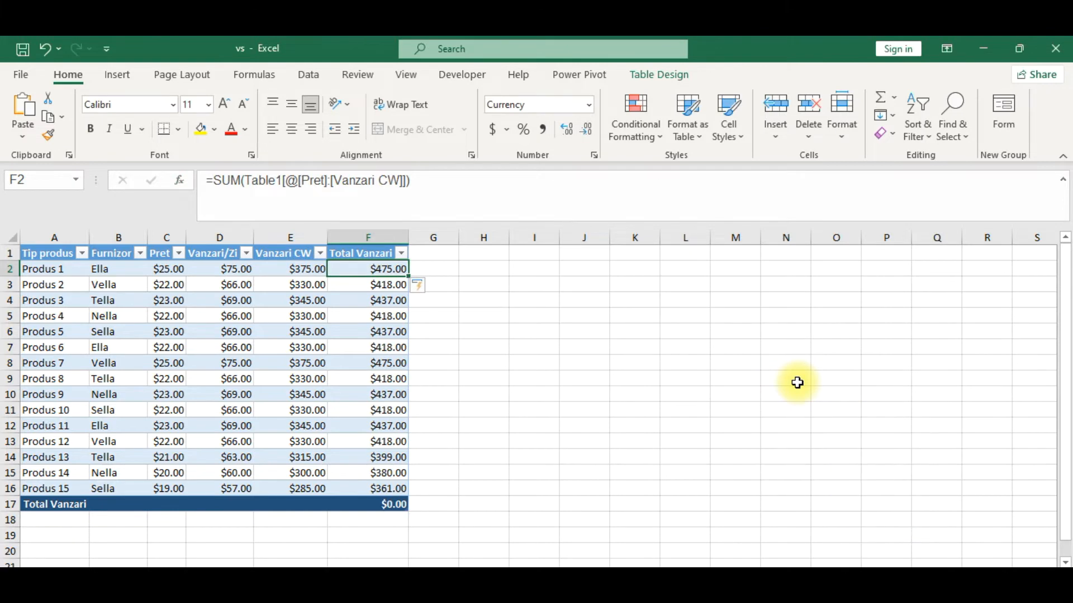
key("ctrl+z")
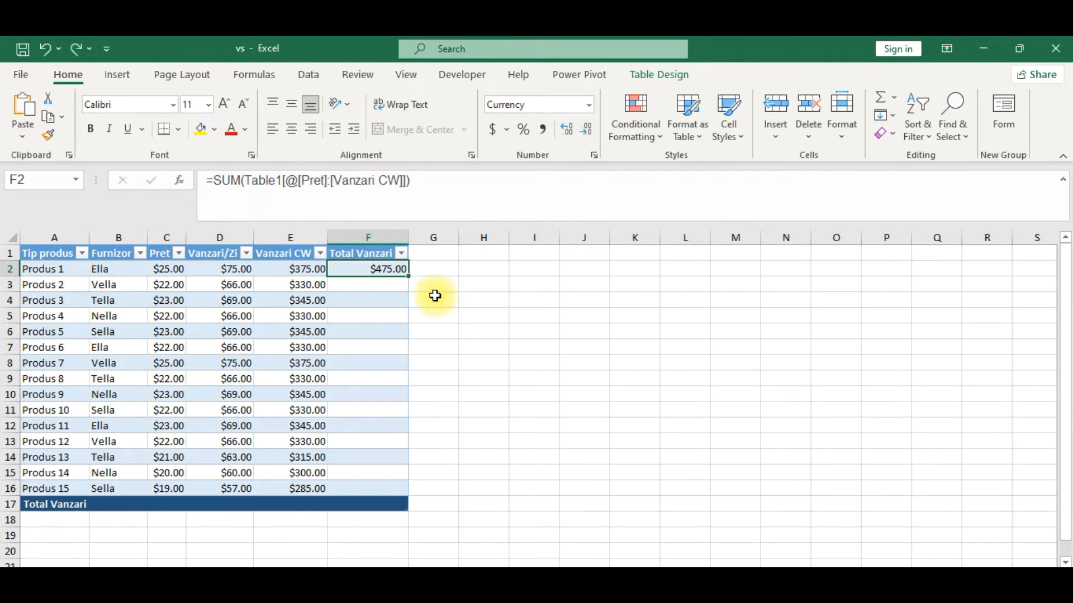
key("ctrl+z")
AutoSum the Total Vanzari cells F2:F16 and the total row cells B17:F17 together.
left_click_drag(388, 268, 382, 485)
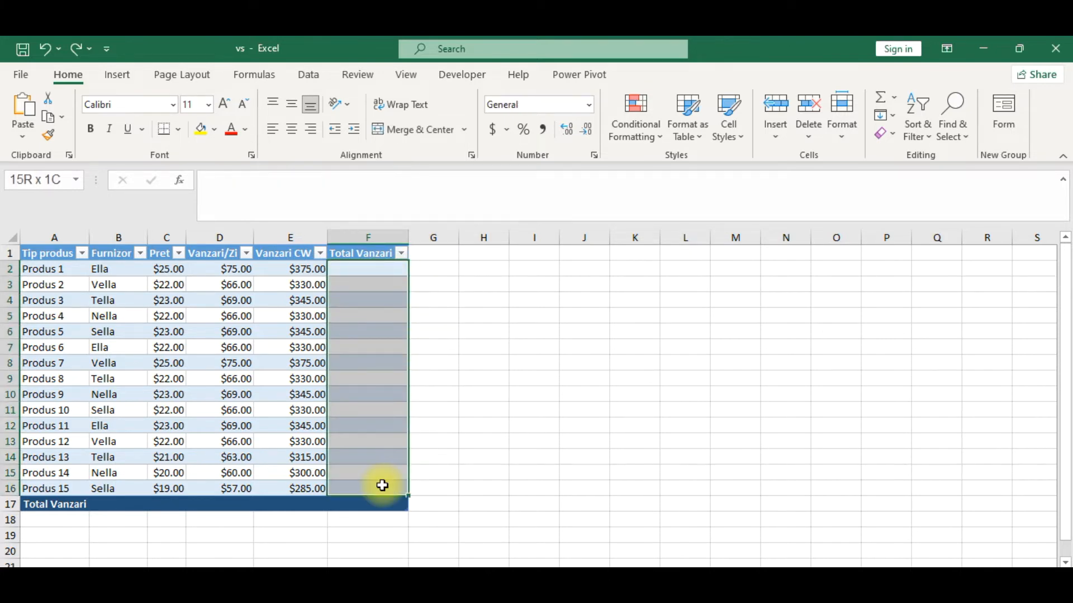
left_click_drag(115, 503, 366, 511)
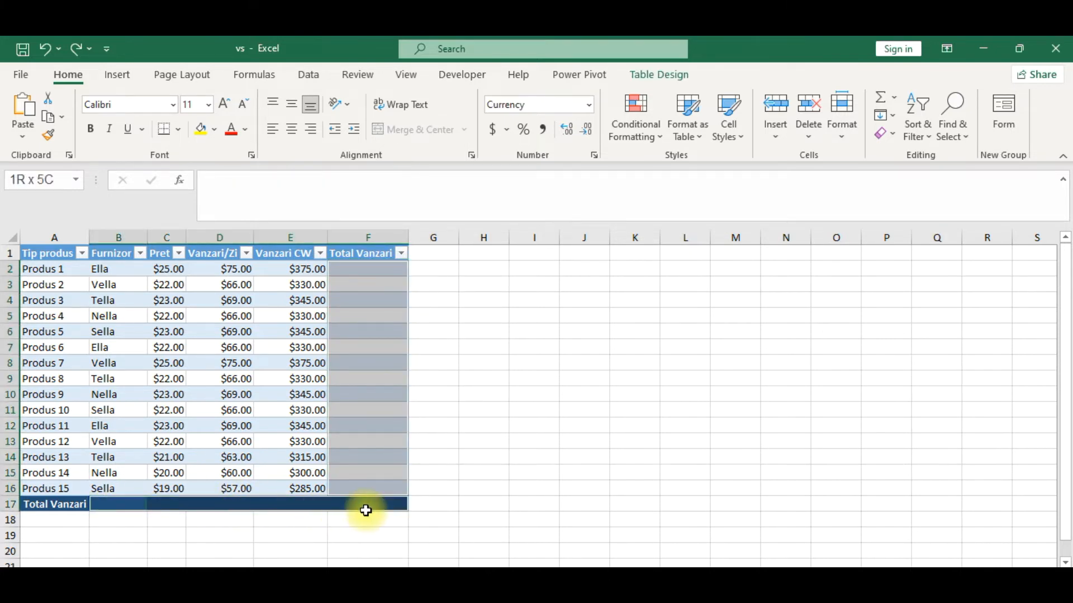
key("alt")
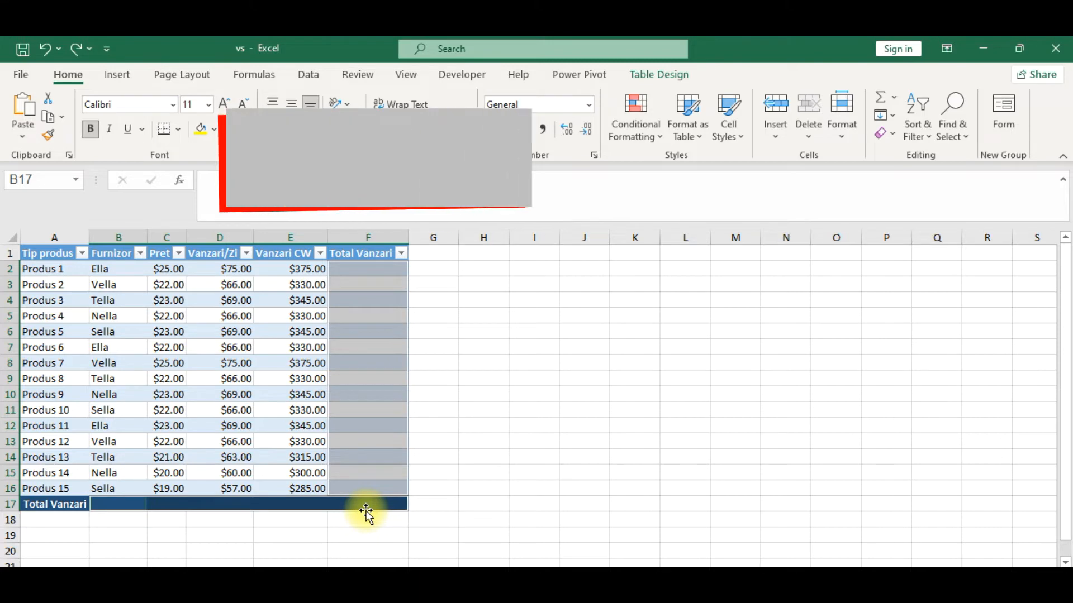
key("alt+=")
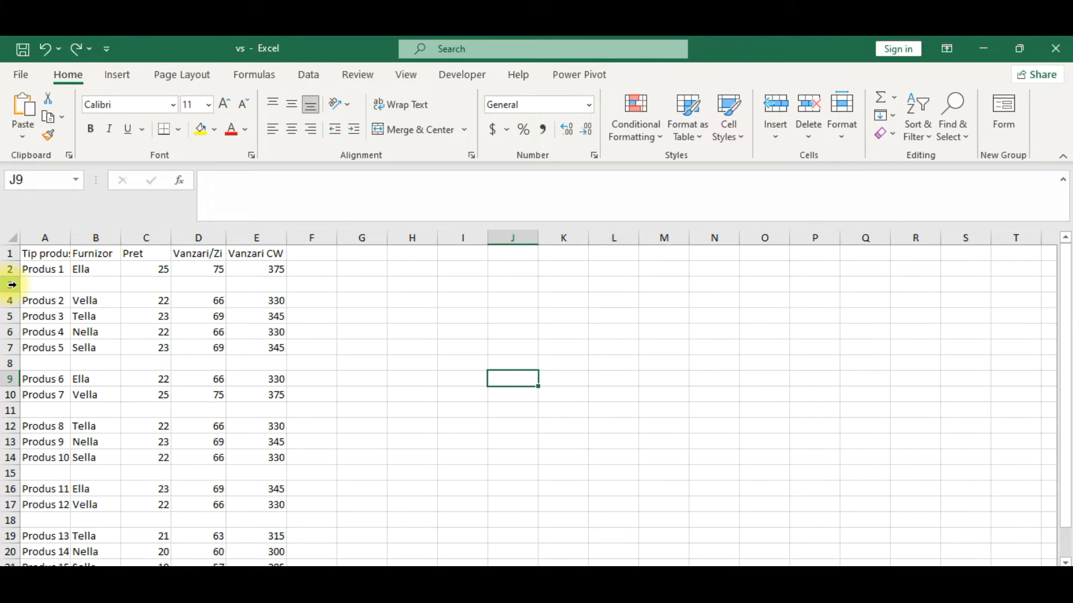
Try deleting the blank rows one by one, starting with rows 3 and 7, and undo the deletions.
left_click(11, 285)
right_click(77, 287)
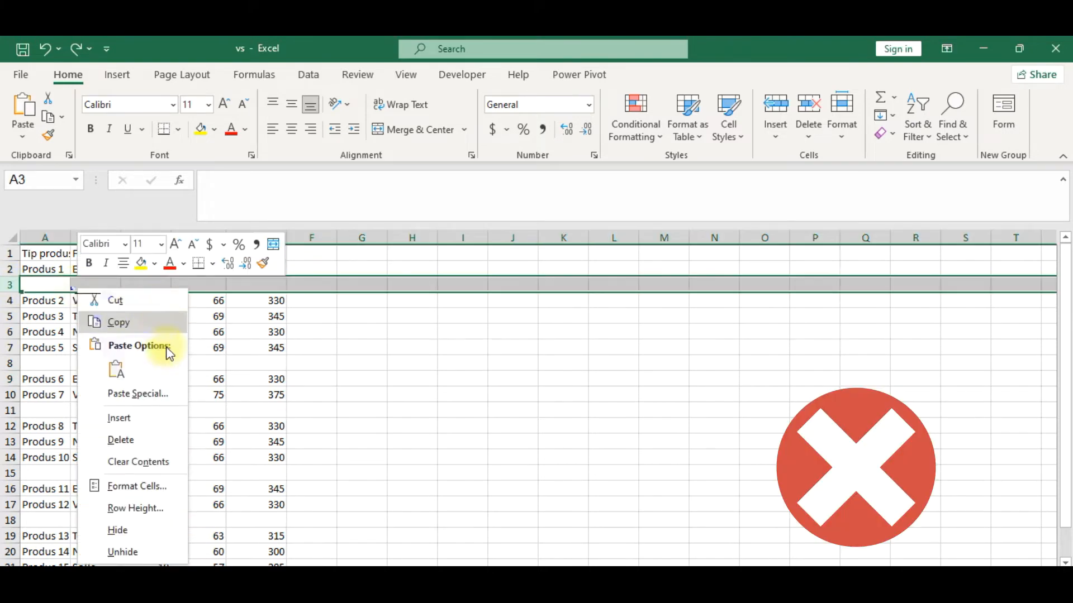
left_click(162, 442)
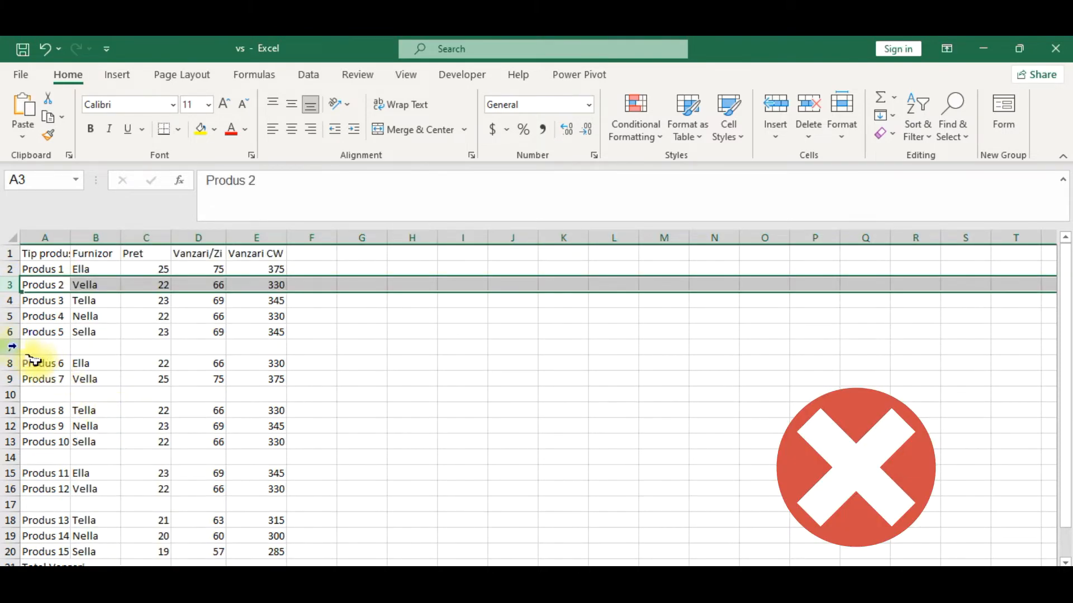
left_click(13, 346)
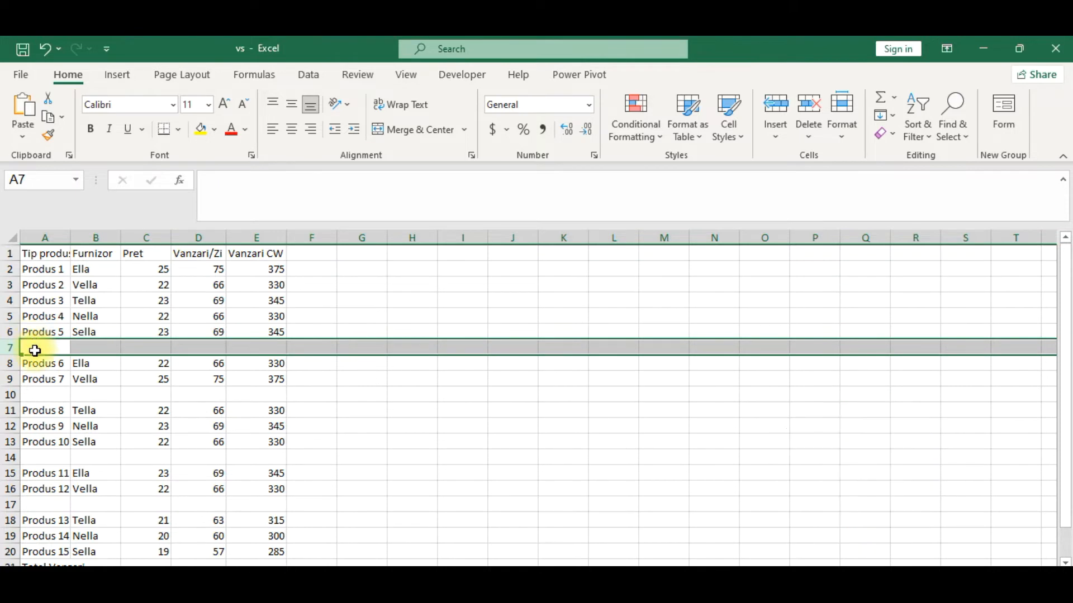
right_click(33, 349)
left_click(120, 218)
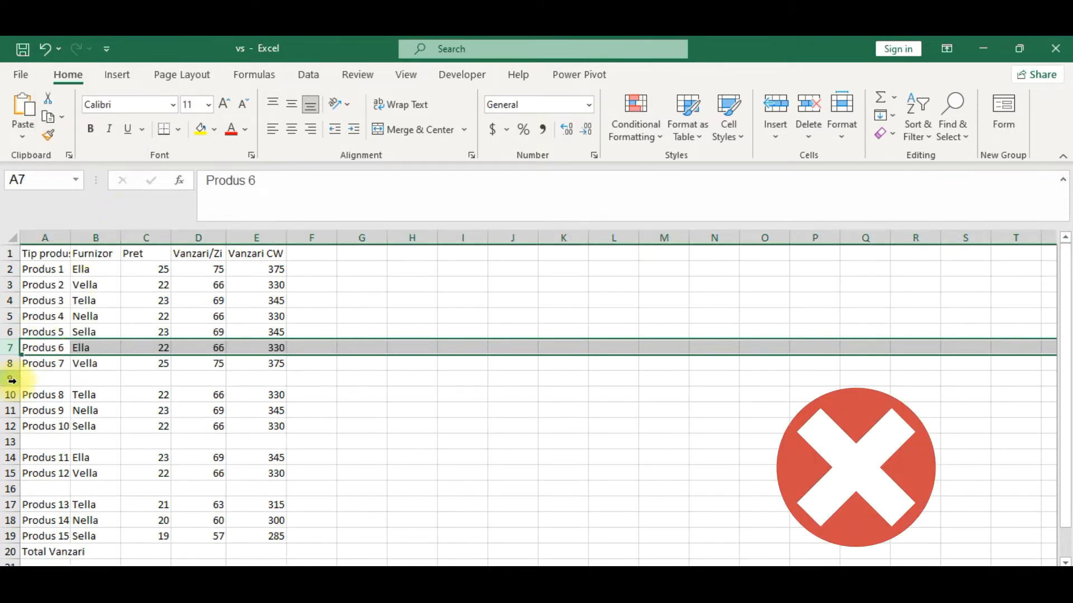
left_click(90, 380)
key("ctrl+z")
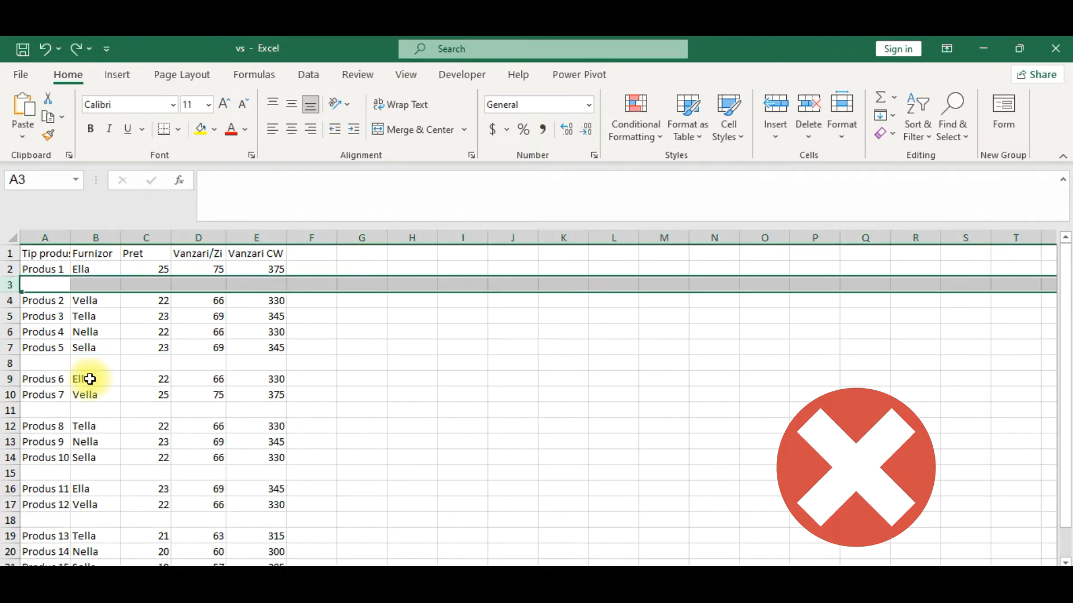
left_click(338, 363)
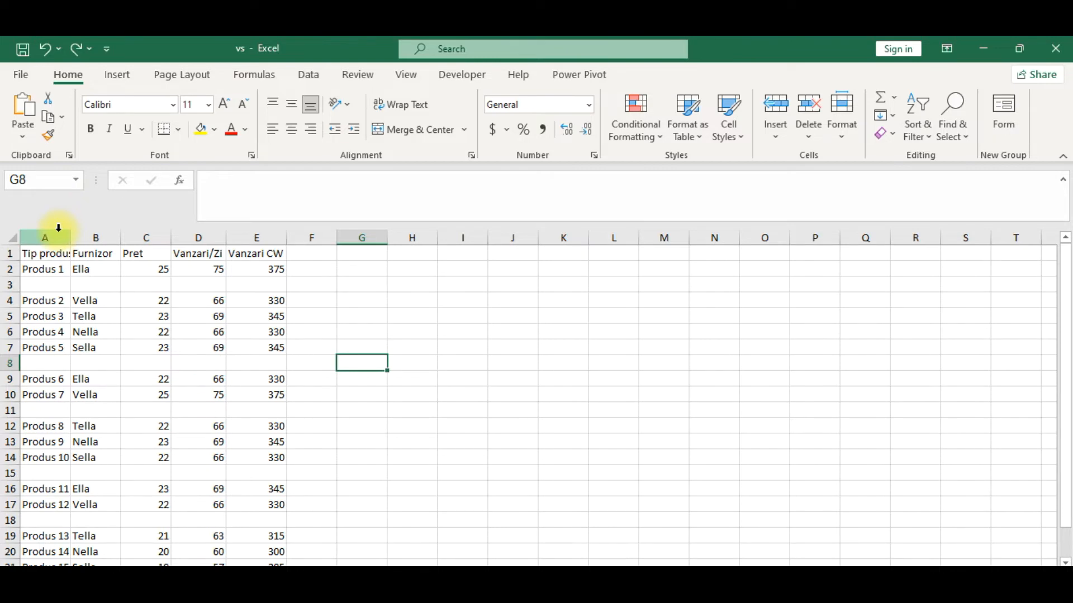
Select the blank cells in columns A to E with Go To Special's Blanks option and delete their sheet rows.
left_click_drag(59, 228, 259, 258)
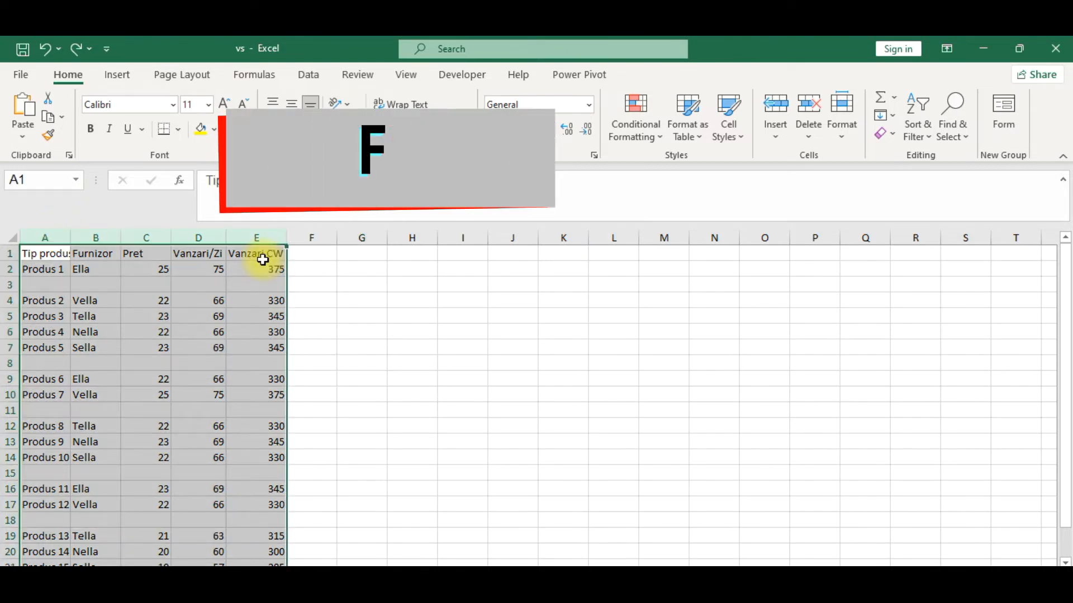
key("F5")
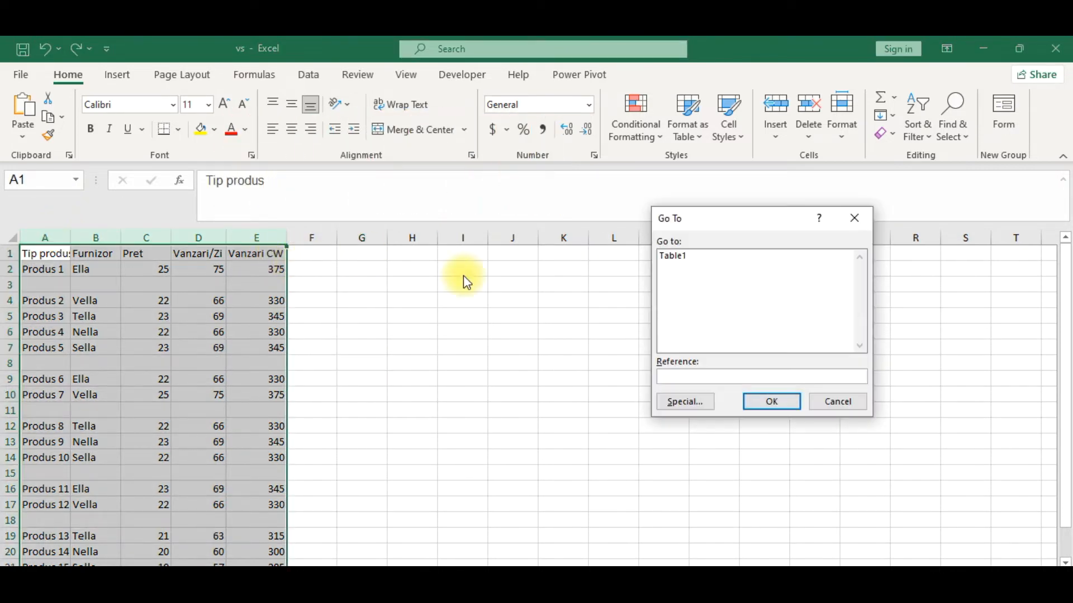
left_click(683, 400)
left_click(677, 338)
left_click(774, 419)
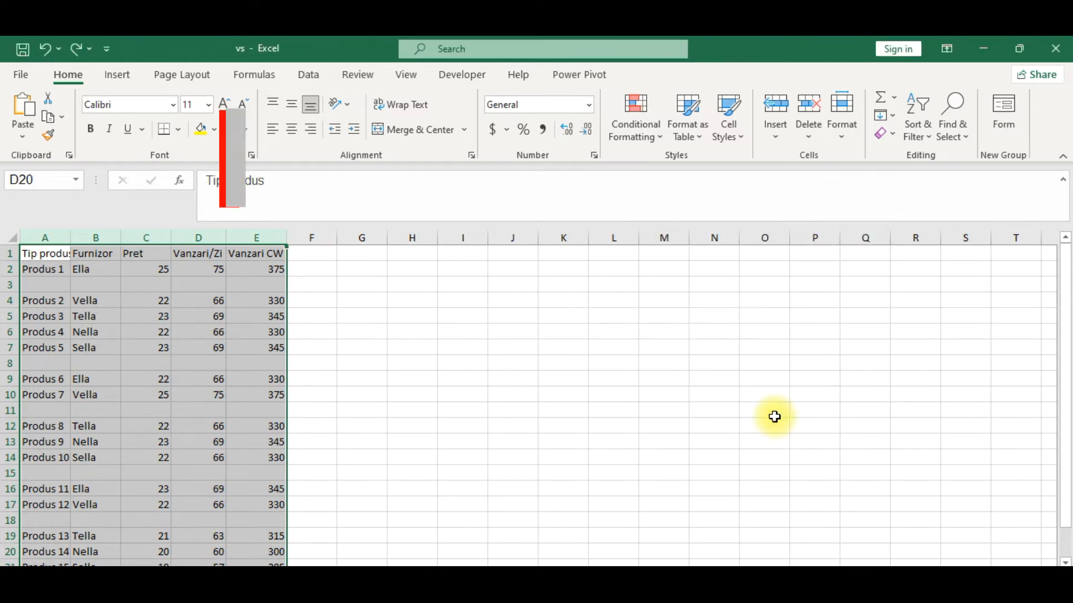
key("alt+h")
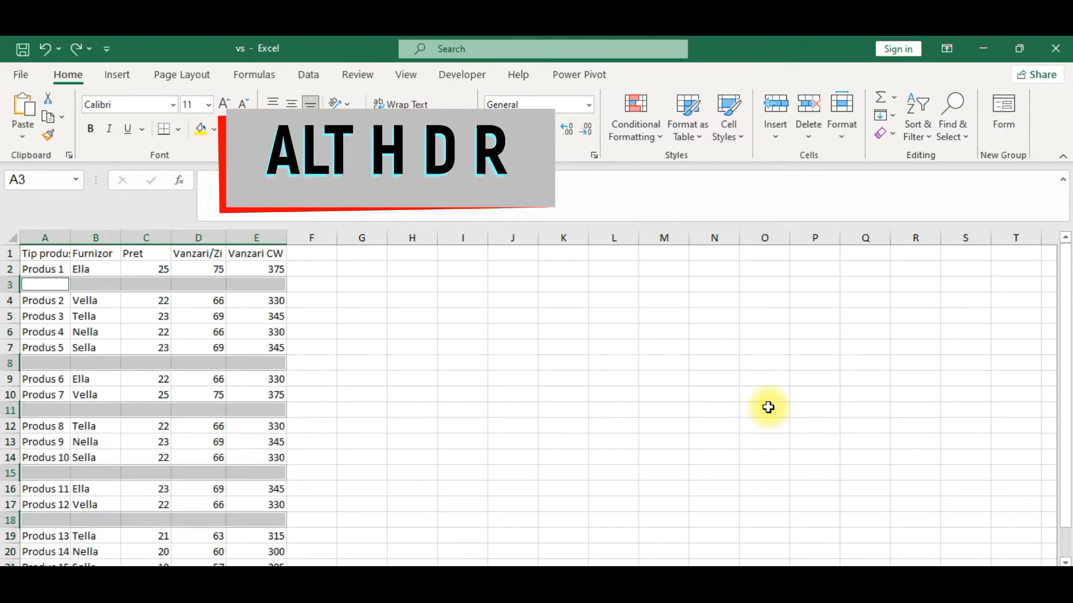
key("d")
key("r")
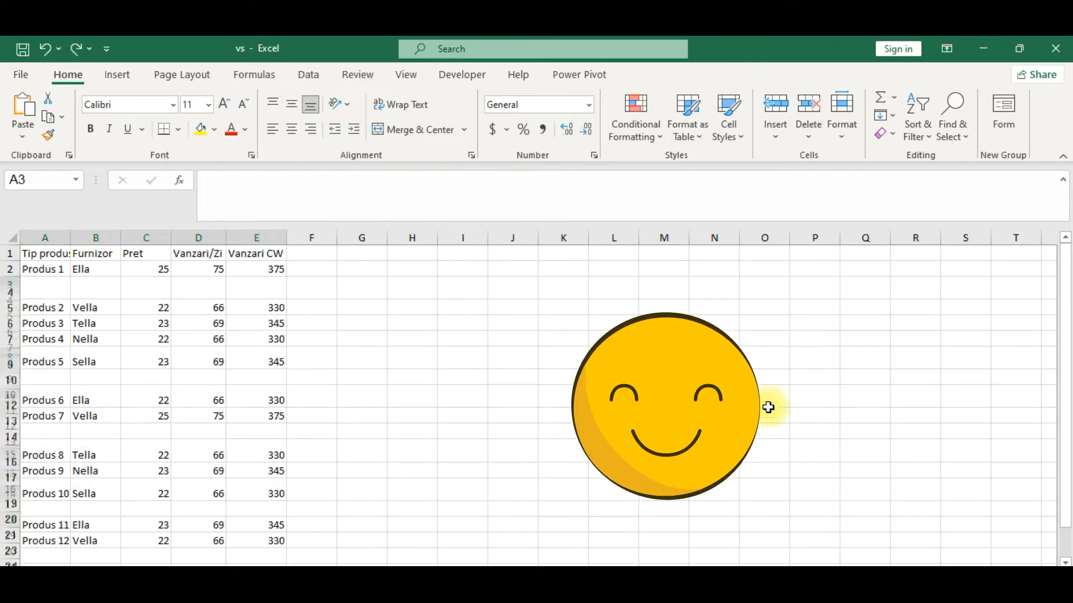
left_click(435, 345)
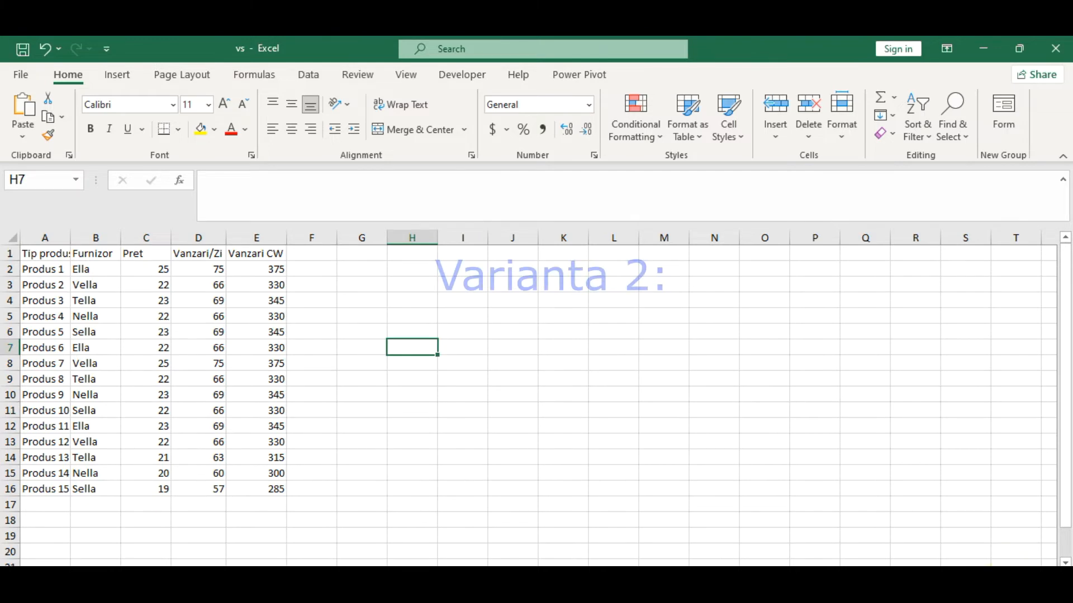
left_click(1018, 578)
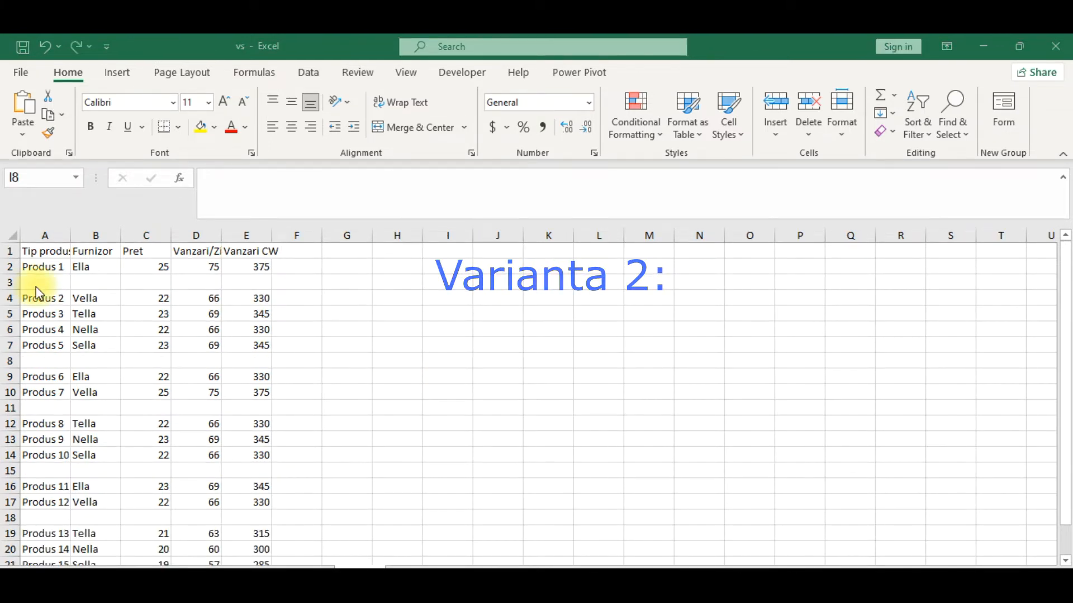
Find the blanks in columns A:E with Go To Special and remove them using the Delete cells command's Entire row option.
left_click(49, 235)
left_click_drag(248, 262, 248, 262)
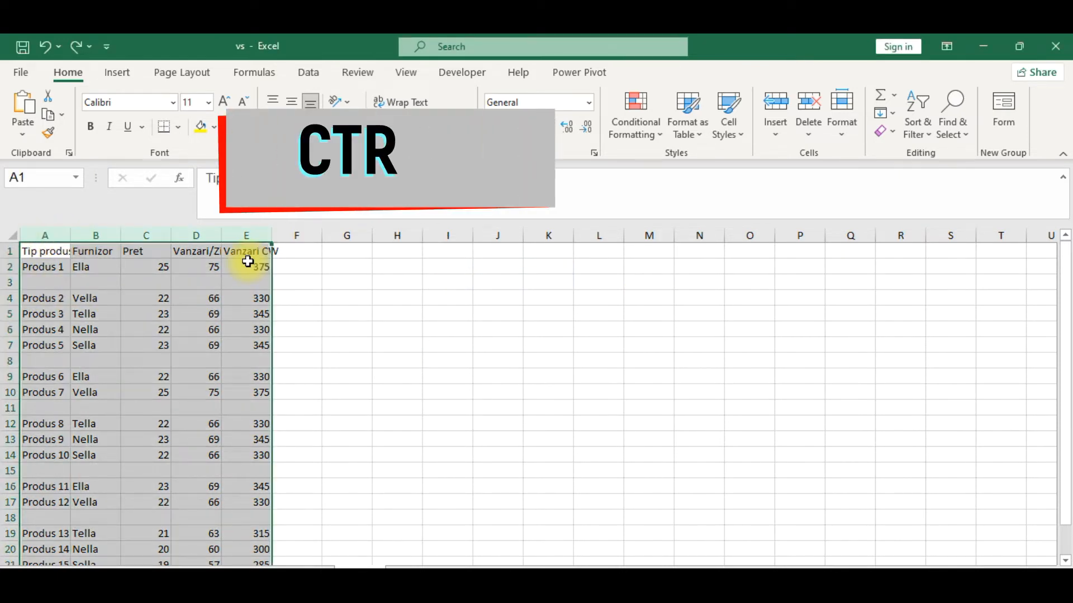
key("ctrl+g")
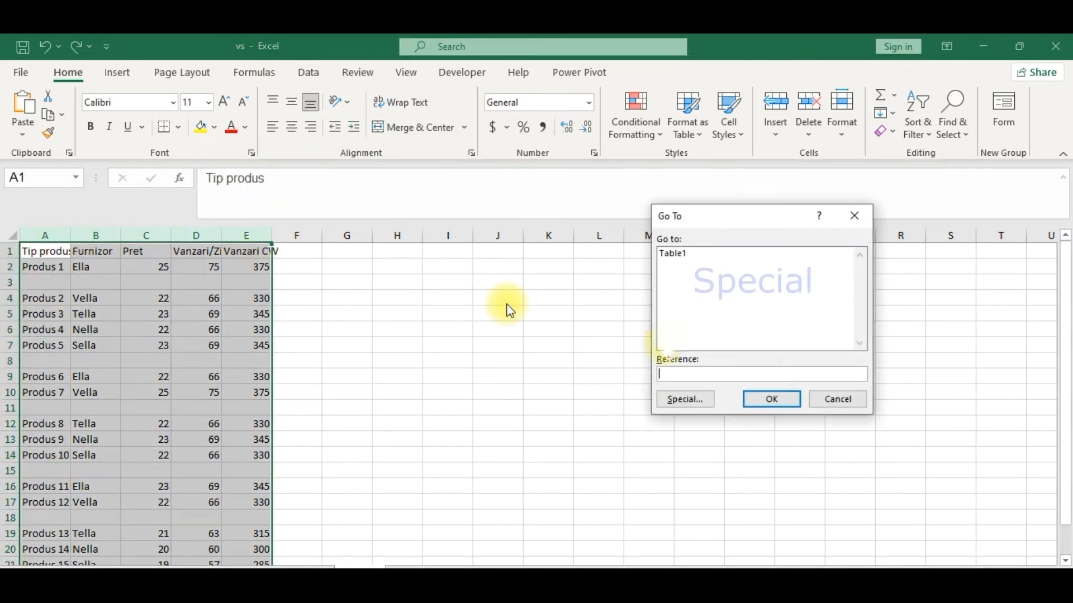
left_click(686, 400)
left_click(658, 337)
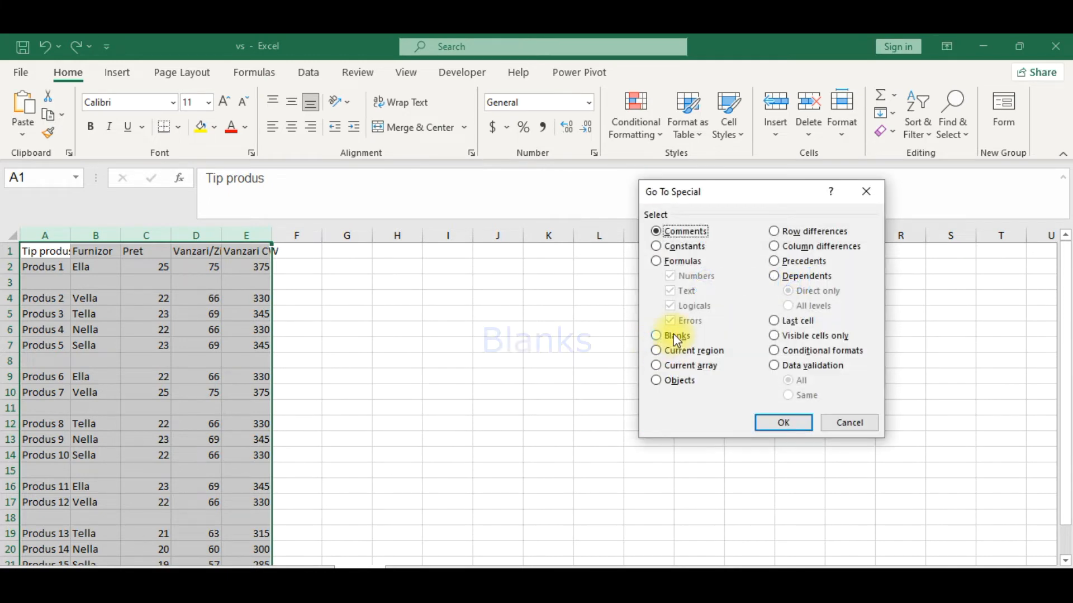
left_click(777, 423)
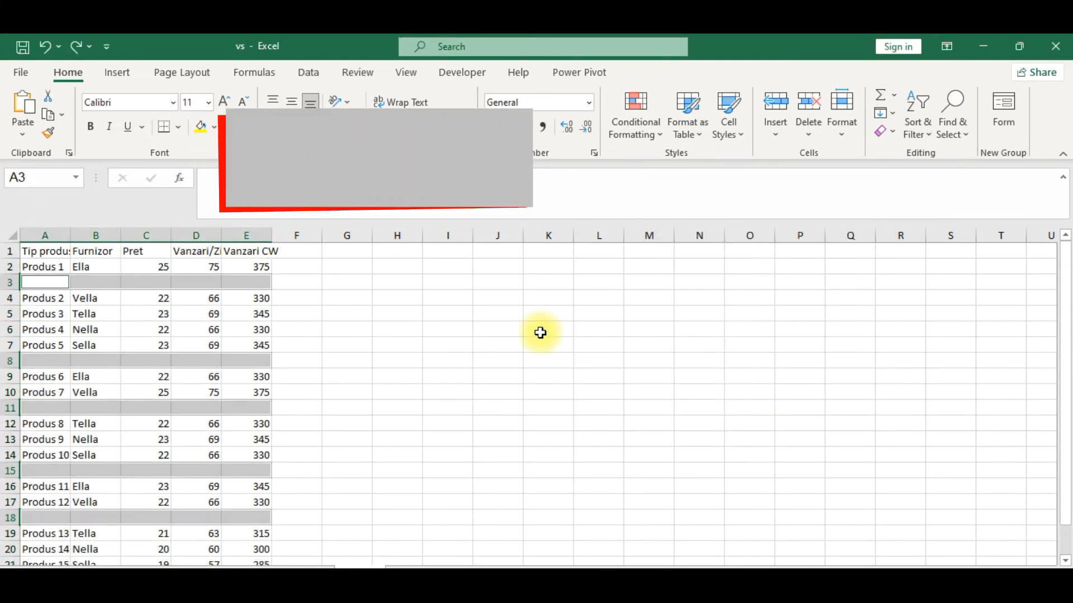
key("ctrl+minus")
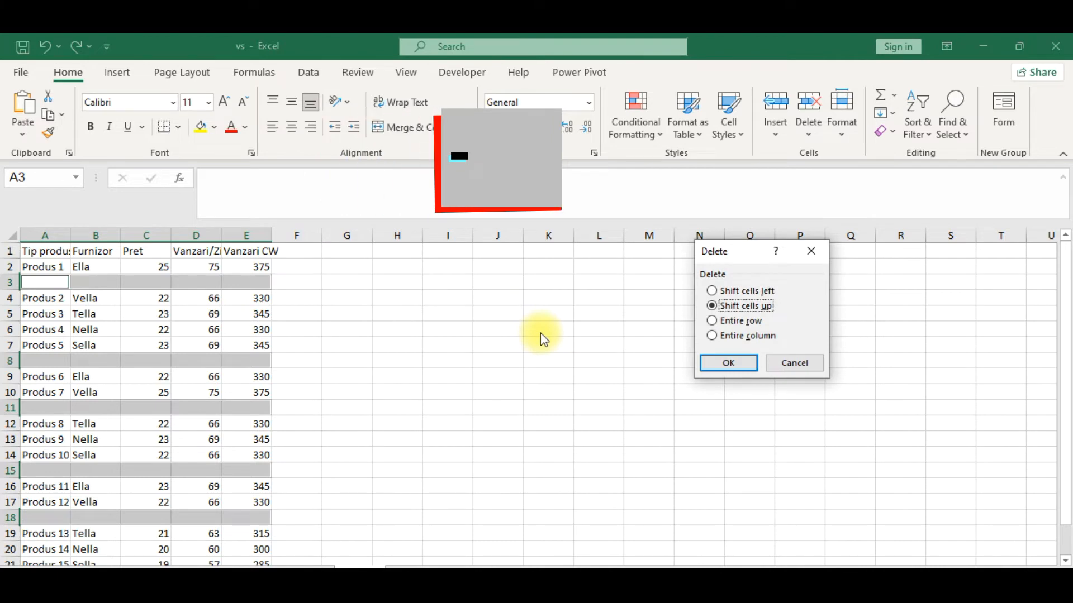
left_click(728, 363)
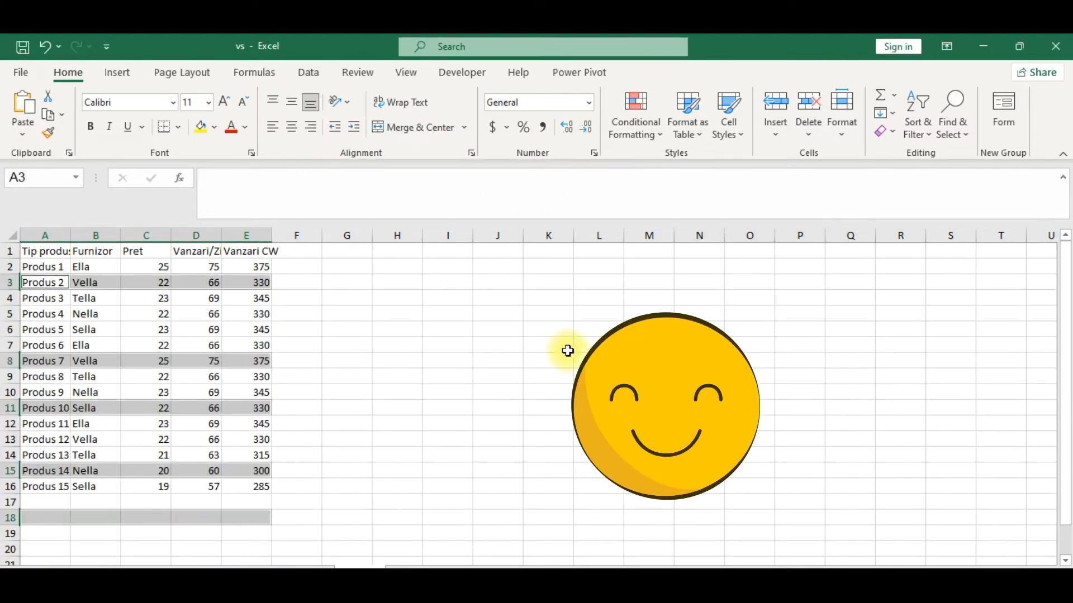
left_click(568, 351)
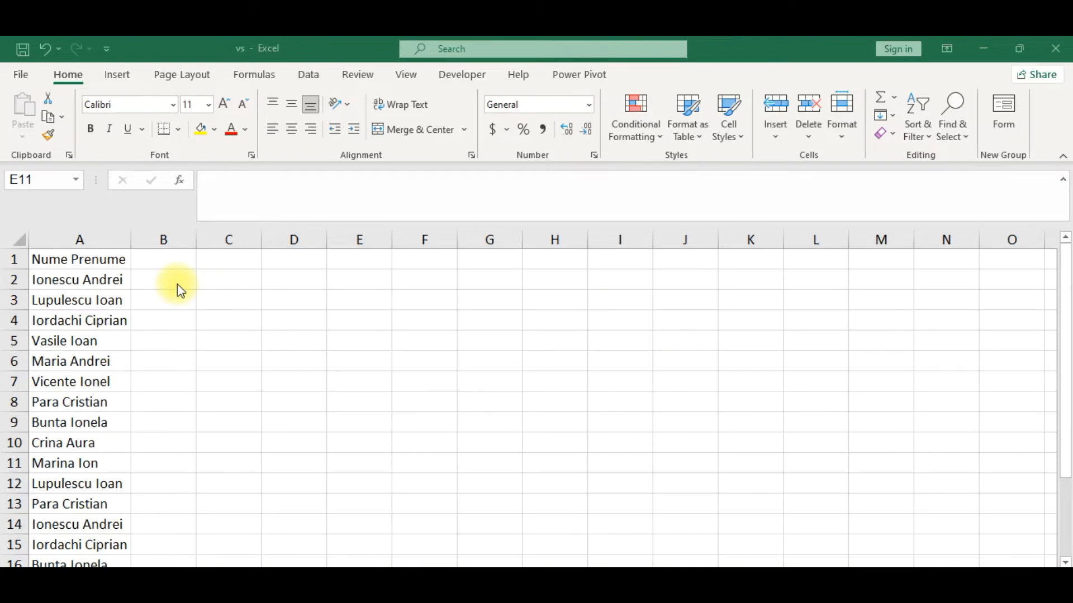
Extract the distinct names from column A into cell B2 with the formula =UNIQUE(A2:A16).
left_click(177, 278)
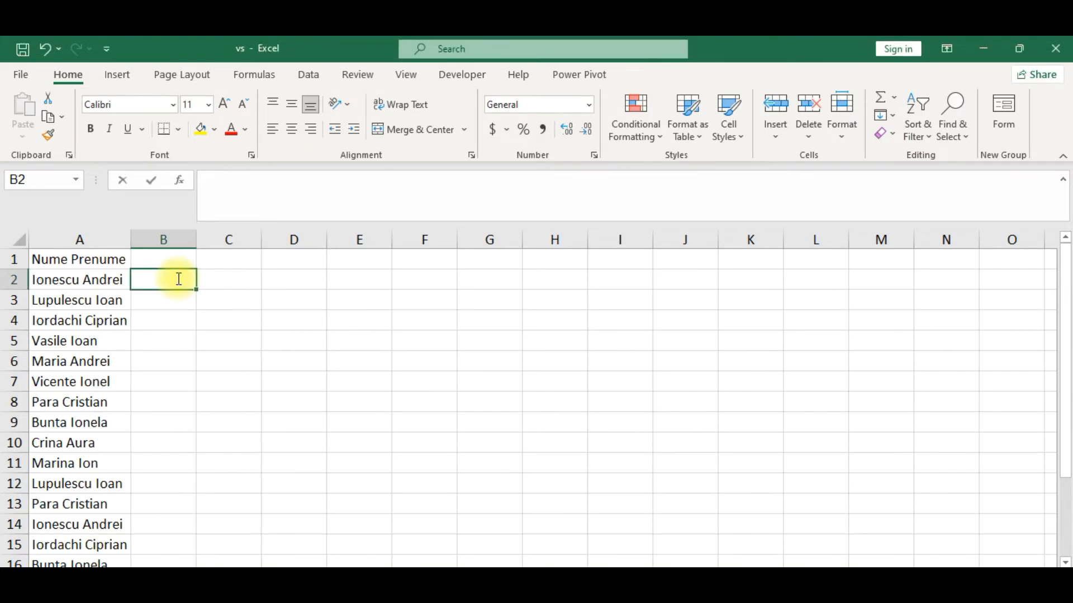
type("=uni")
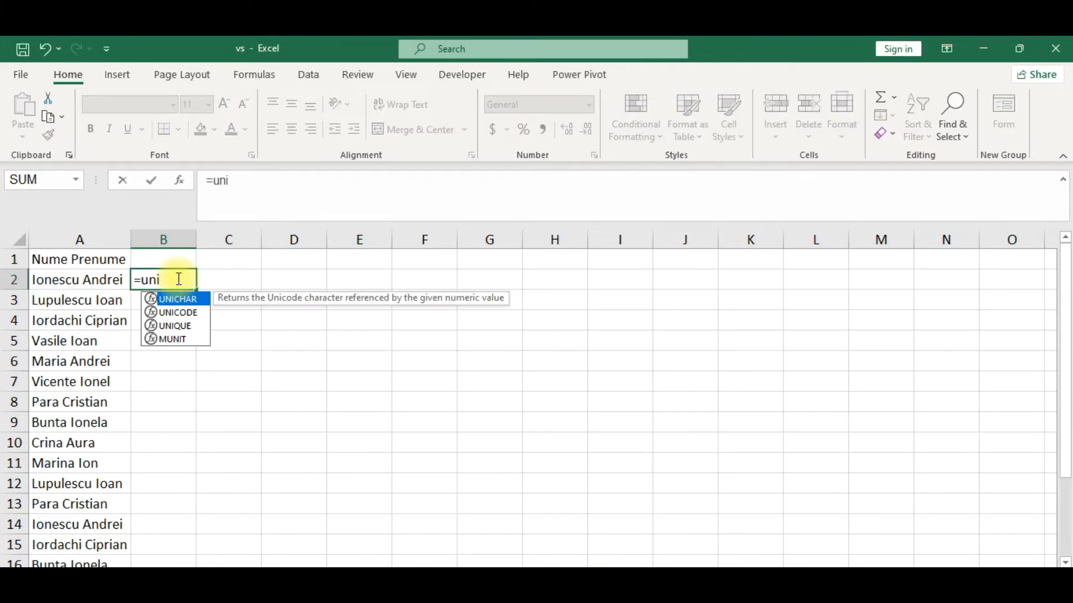
double_click(178, 326)
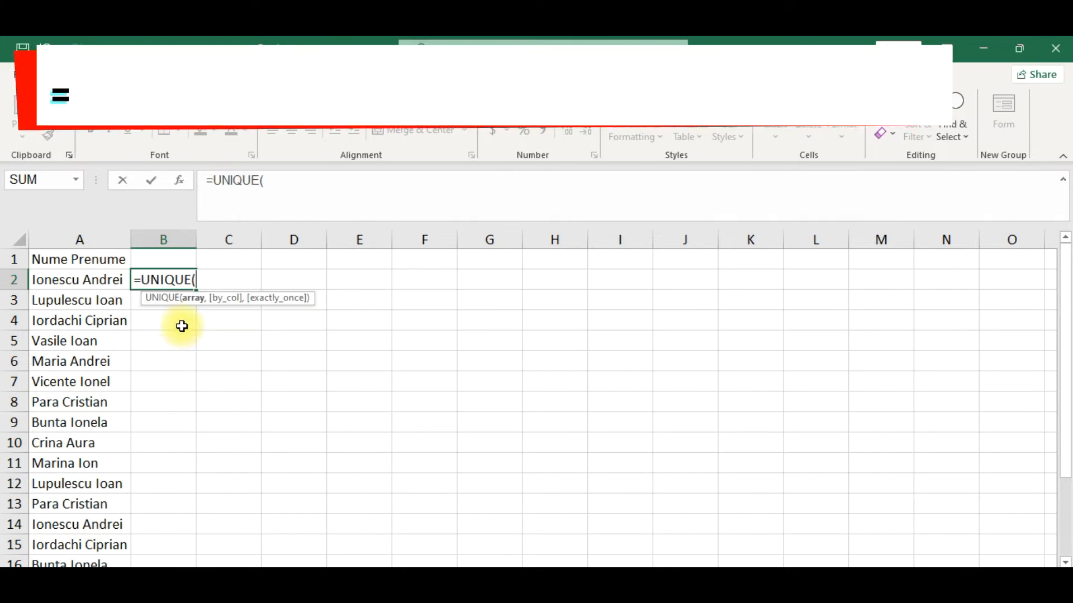
left_click(113, 281)
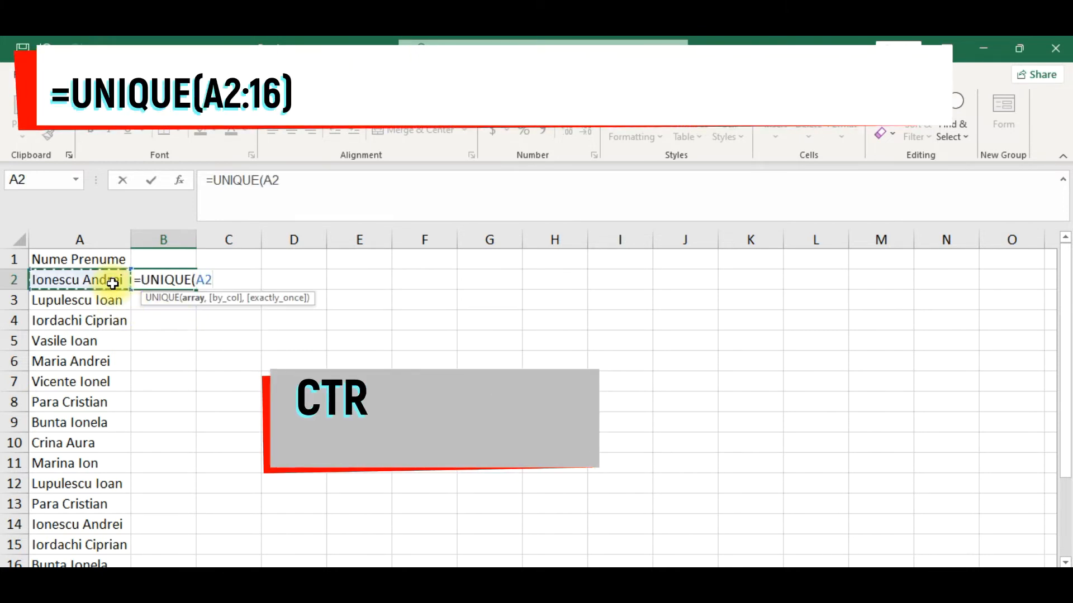
key("ctrl+shift+Down")
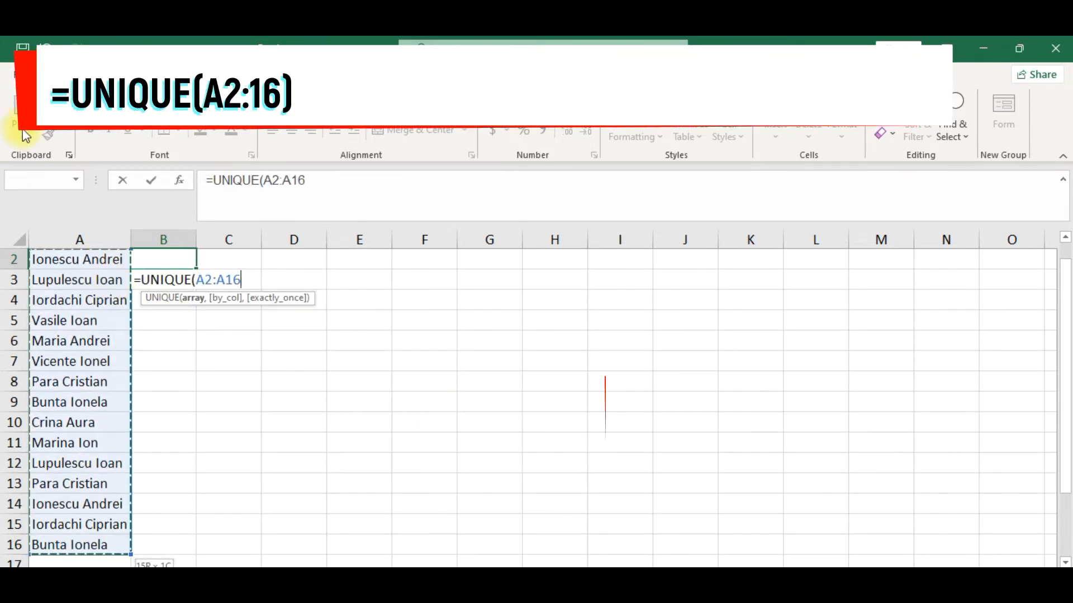
type(")")
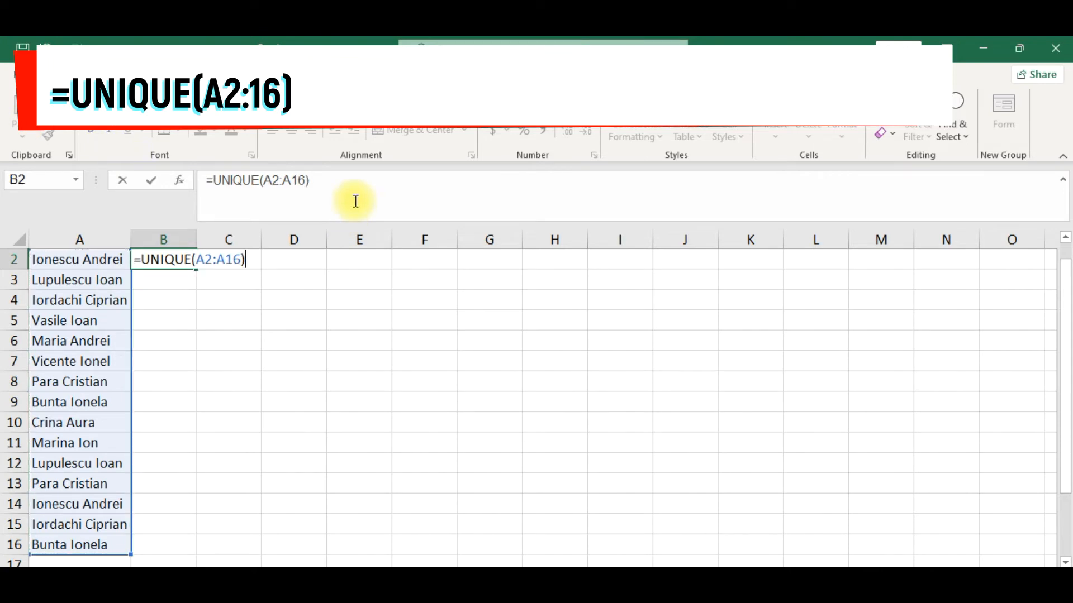
key("Return")
scroll(305, 281, "up", 1)
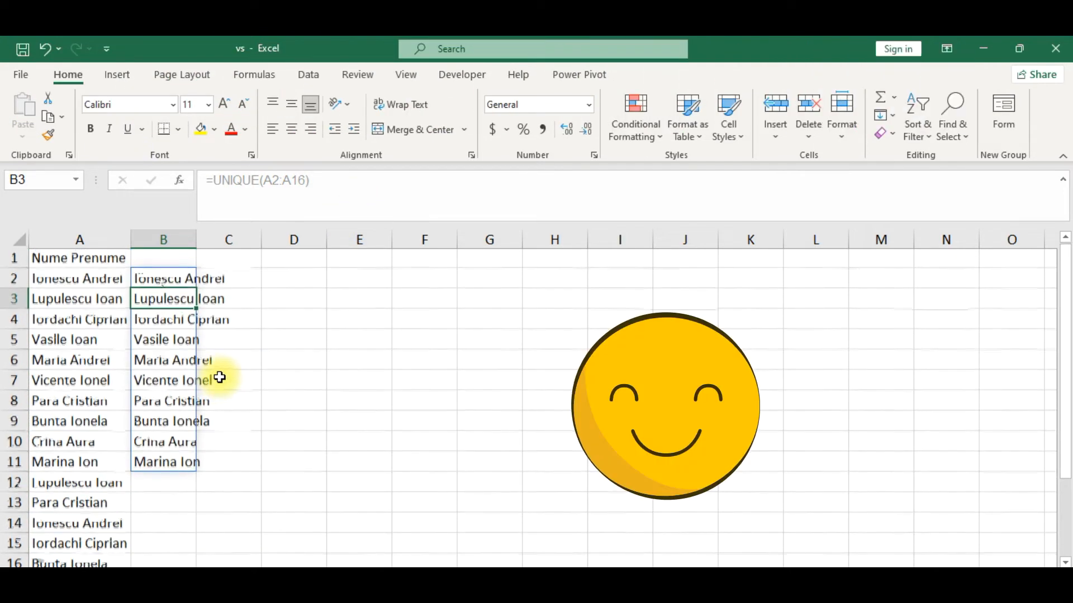
left_click(181, 281)
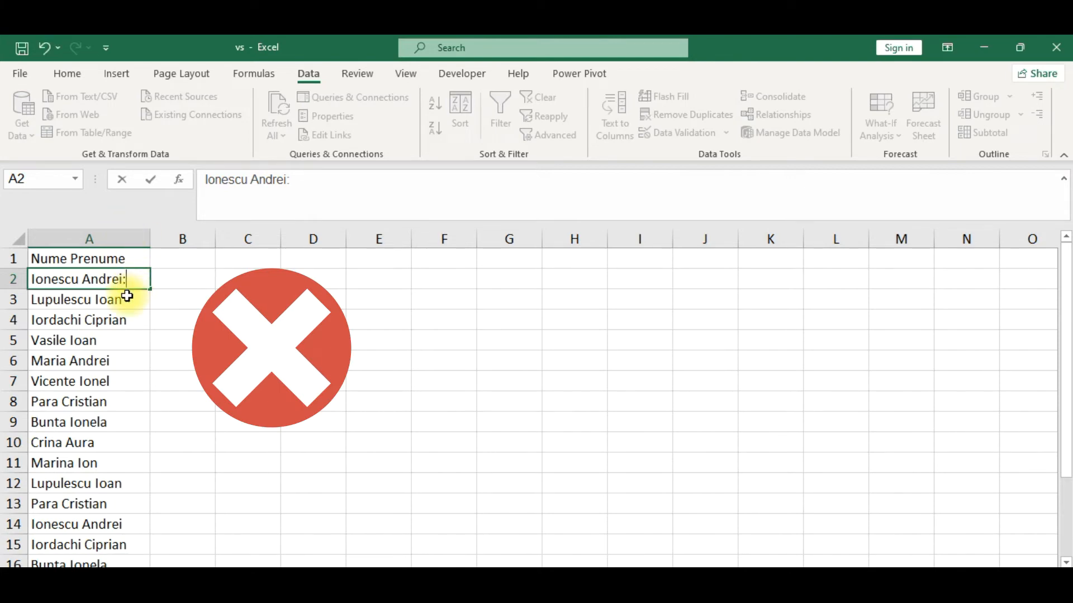
Try adding a colon by hand after the names in A2, A3 and A4, and undo the edits.
left_click(128, 297)
double_click(131, 298)
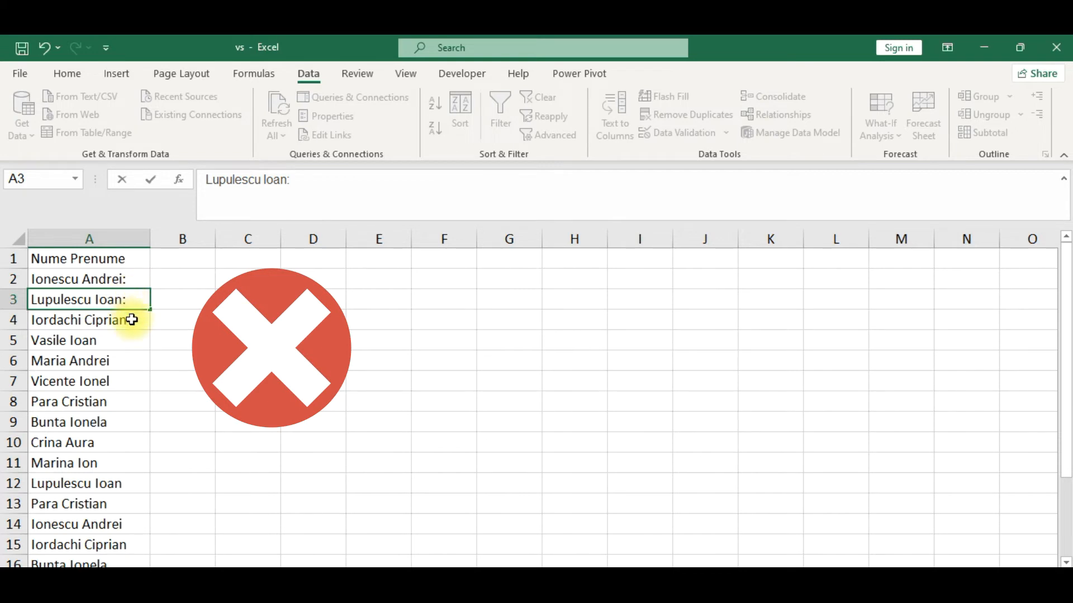
left_click(140, 323)
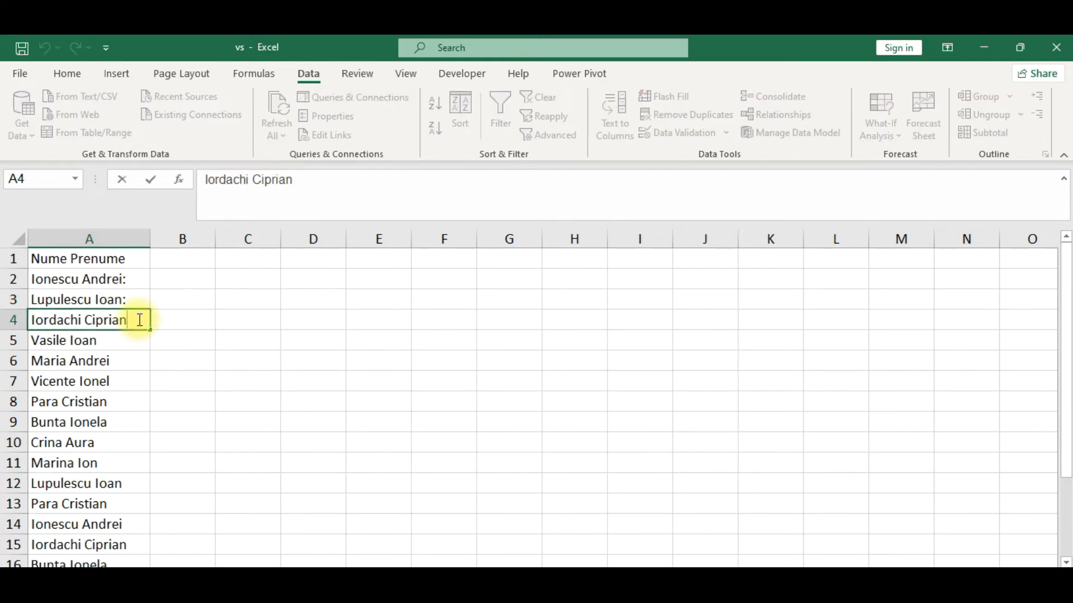
left_click(179, 320)
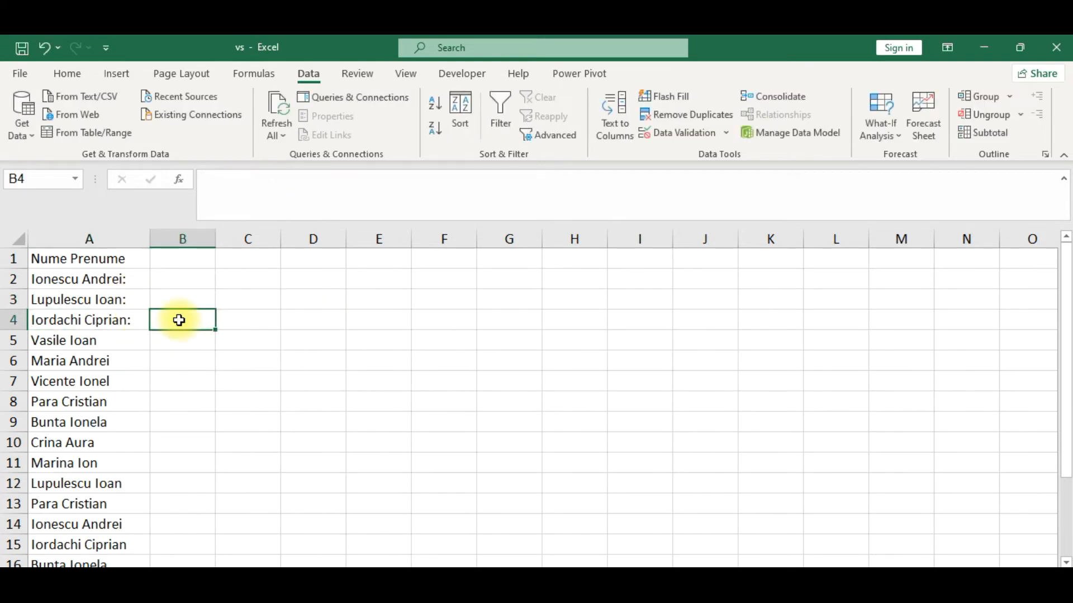
key("ctrl+z")
key("ctrl+z")
key("ctrl+z")
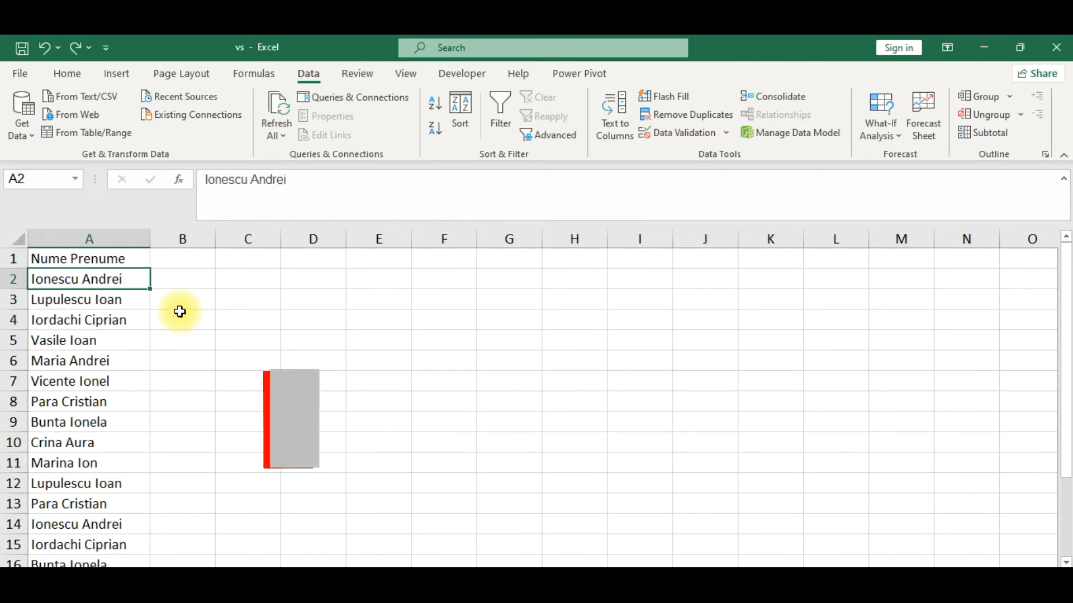
Apply the custom number format @":" to the names in A2:A16.
key("ctrl+shift+Down")
key("ctrl+1")
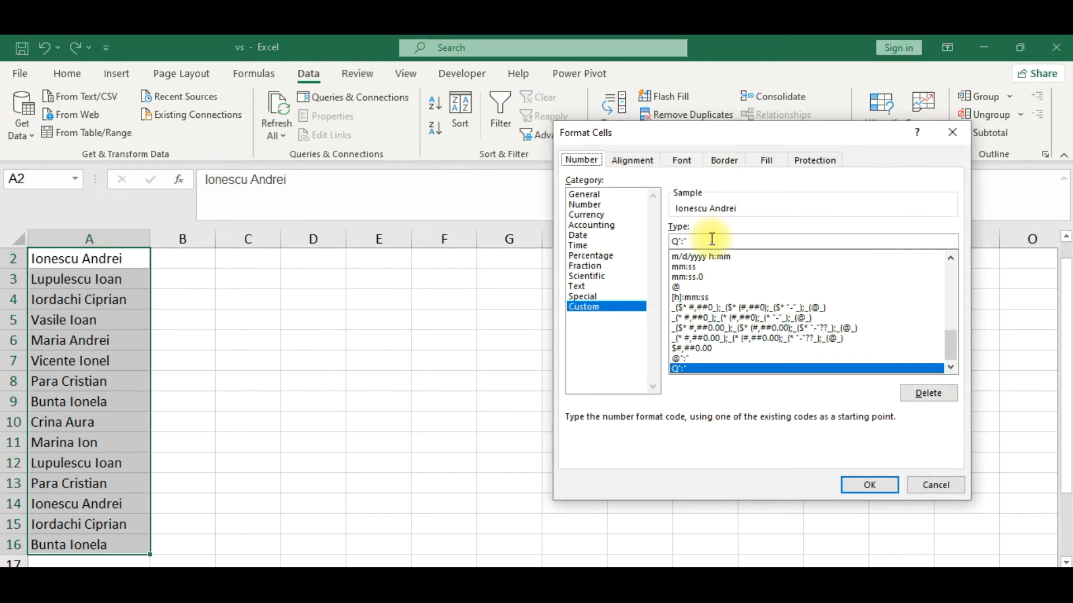
left_click_drag(711, 241, 538, 212)
key("BackSpace")
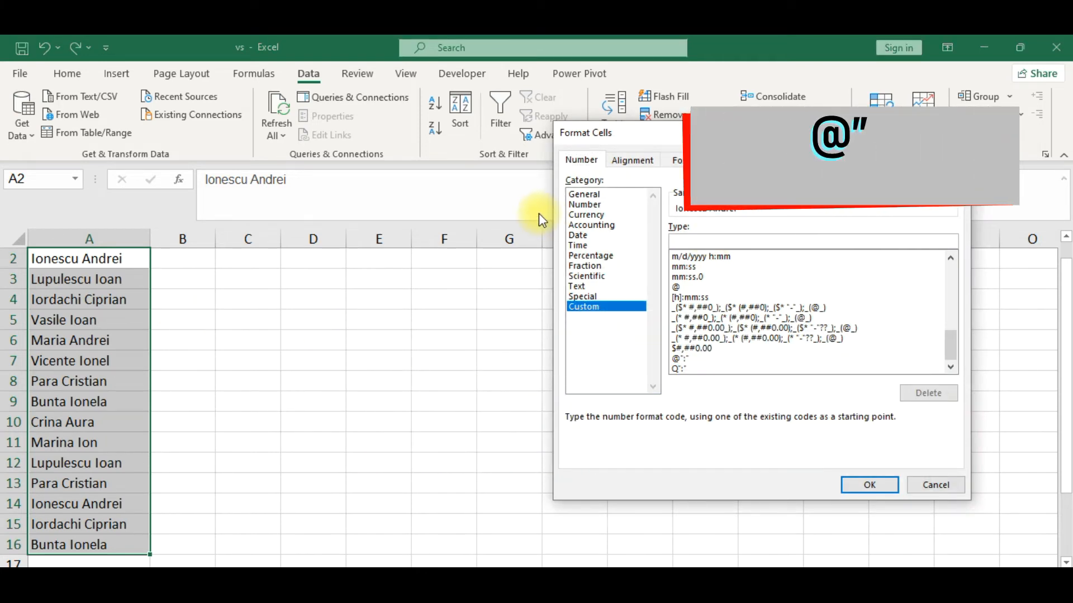
type("@\":\"")
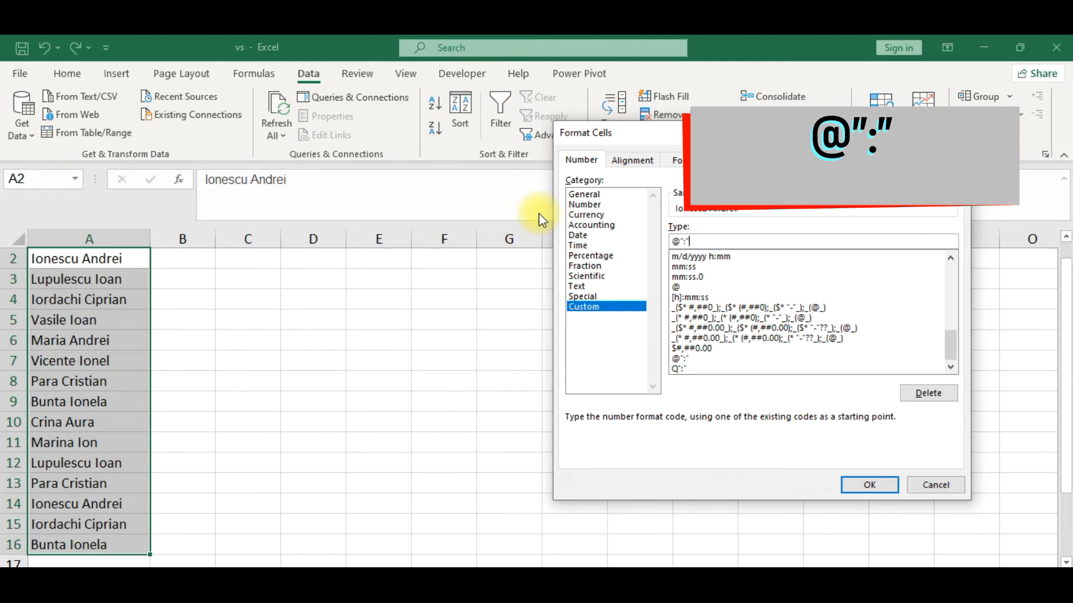
left_click(867, 481)
left_click(129, 352)
left_click(201, 307)
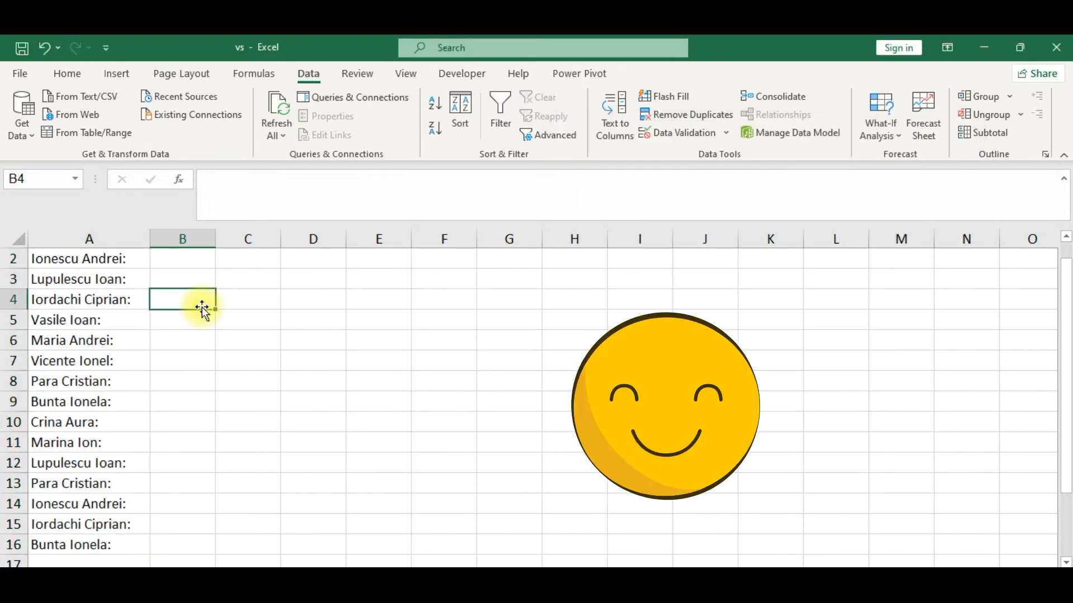
left_click(131, 286)
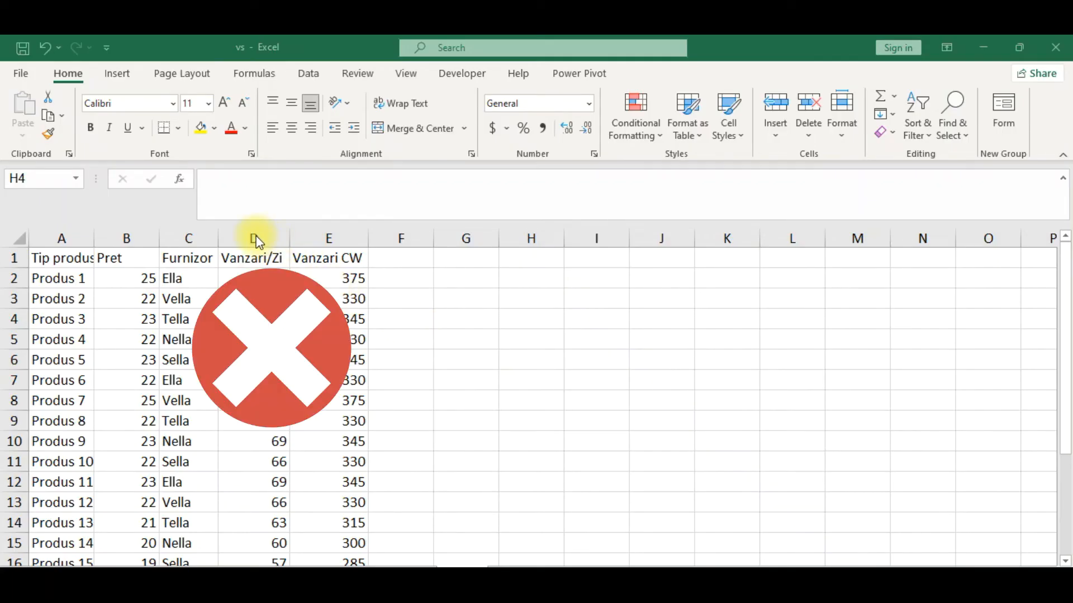
Insert a copy of the Furnizor column before the Pret column.
left_click(193, 231)
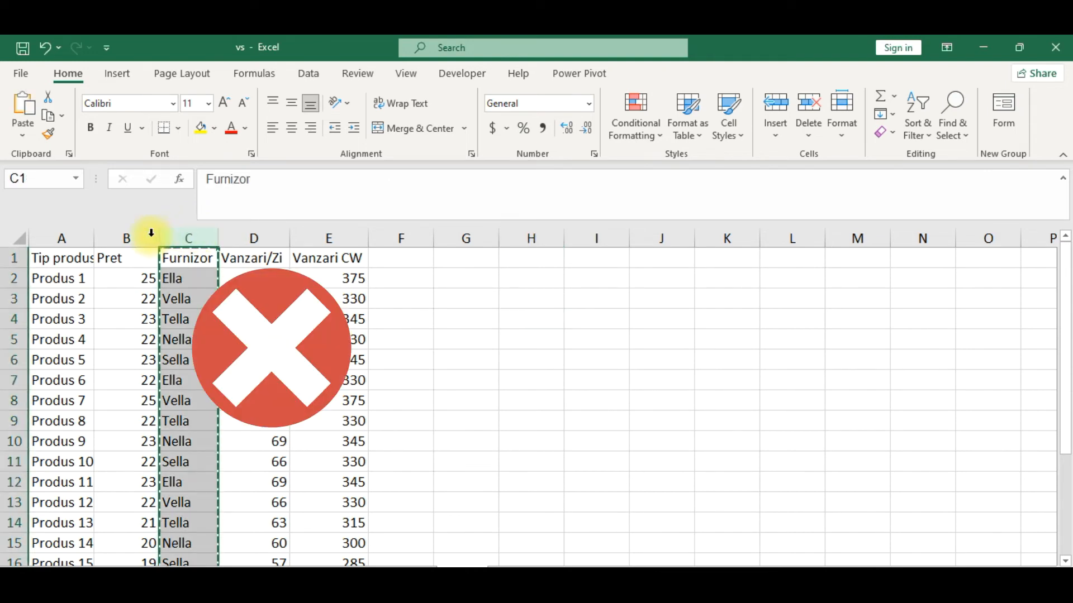
left_click(132, 239)
right_click(133, 241)
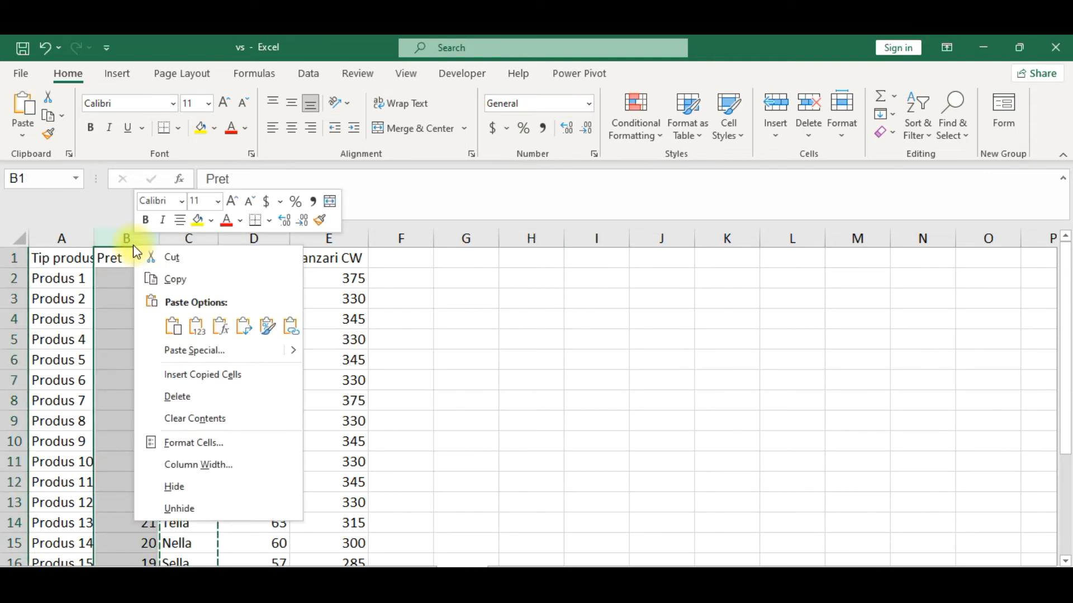
left_click(193, 379)
Delete the original Furnizor column, now in column D.
left_click(255, 240)
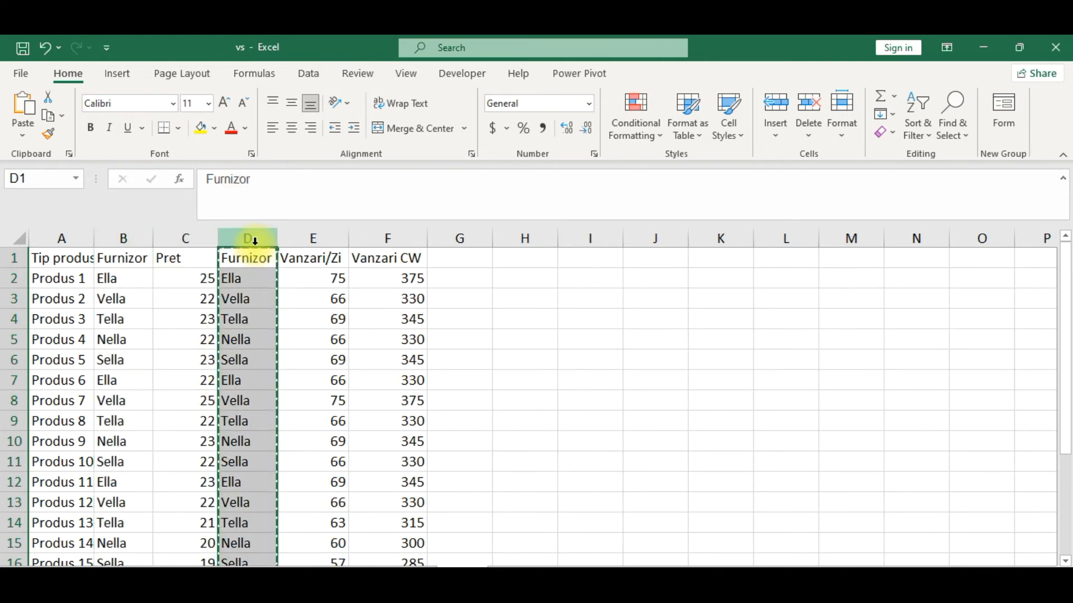
right_click(254, 240)
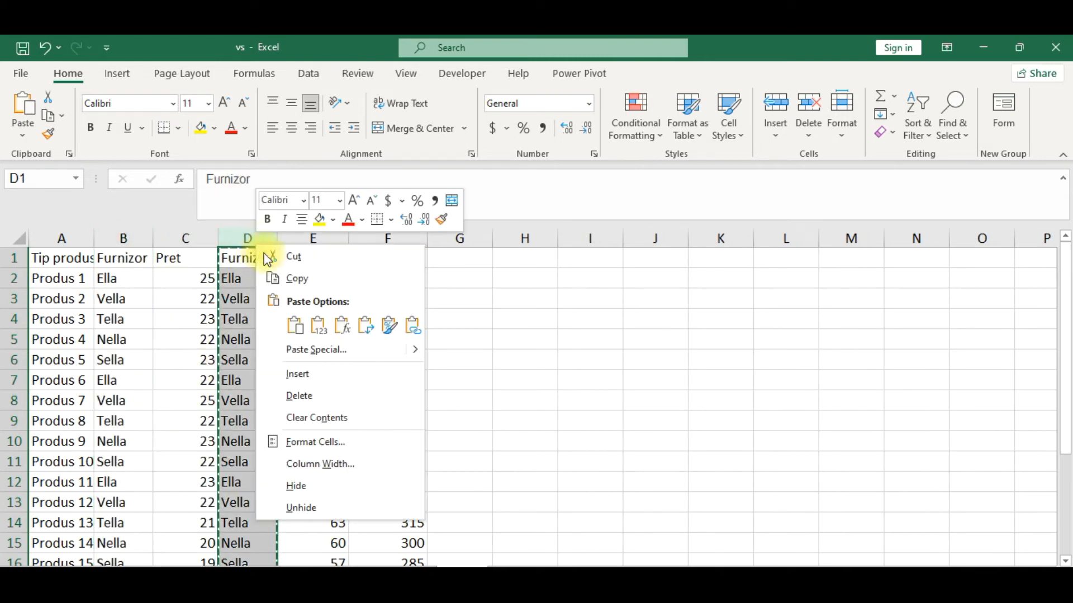
left_click(354, 402)
left_click(393, 359)
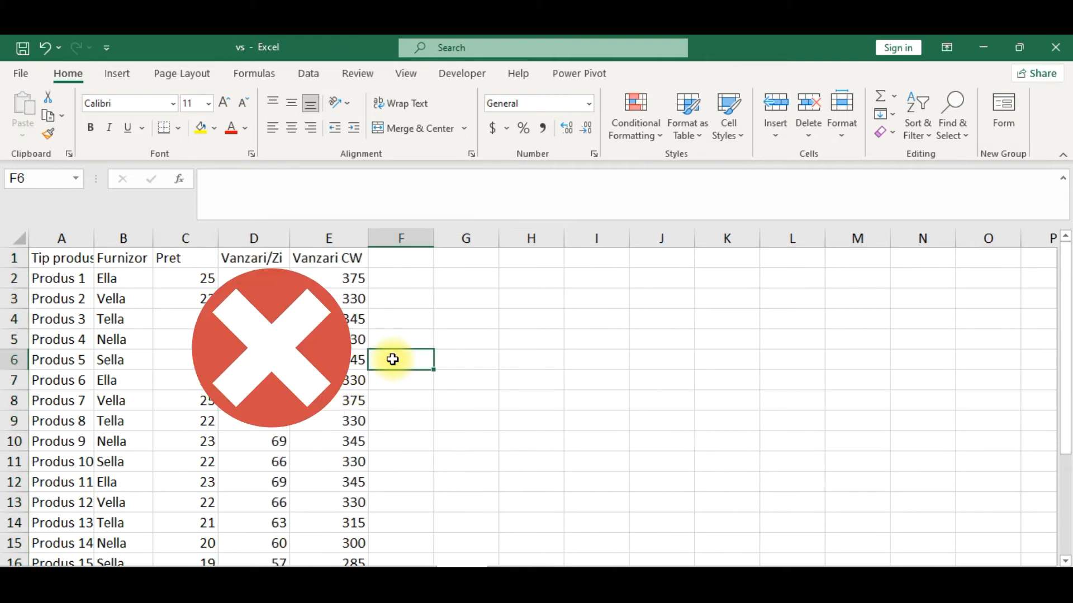
Undo both the deletion of the original Furnizor column and the insertion of its copy.
key("ctrl+z")
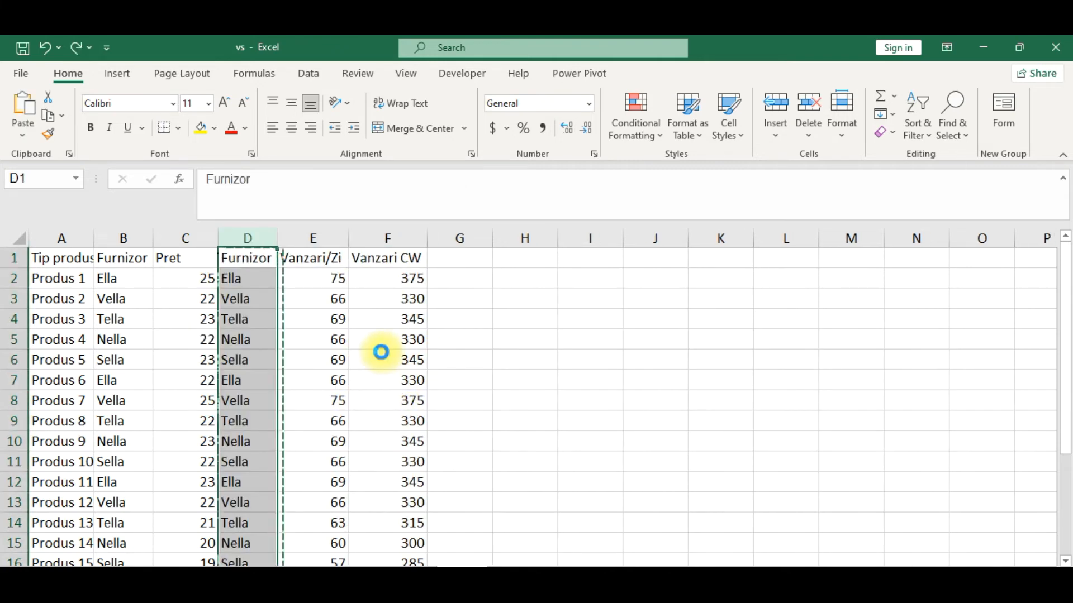
key("ctrl+z")
left_click(259, 318)
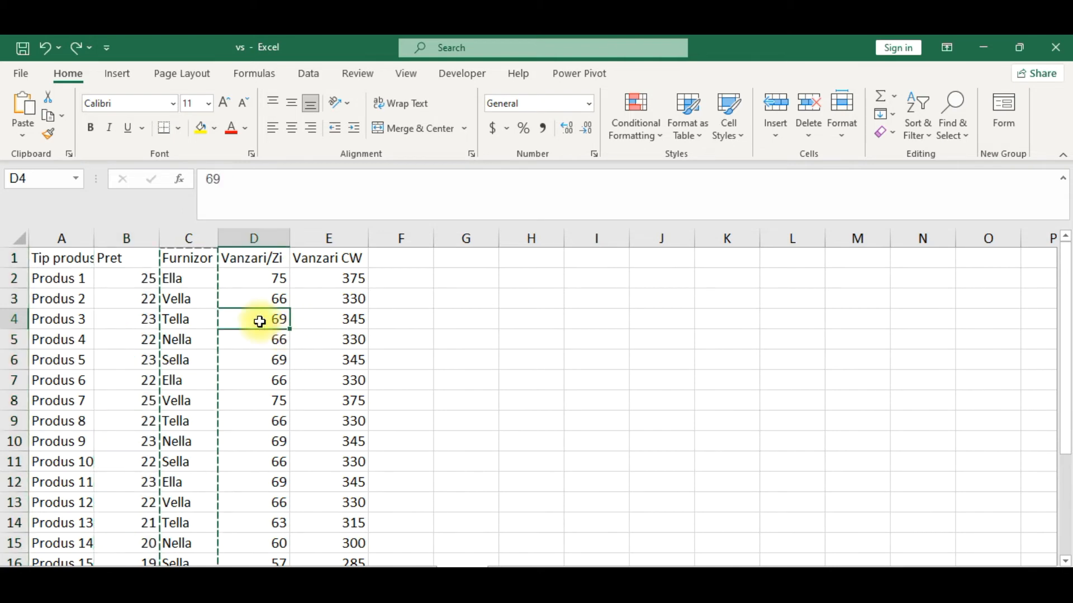
Move the Furnizor column between Tip produs and Pret without overwriting data, and move the Vanzari/Zi column toward Pret the same way.
left_click(196, 239)
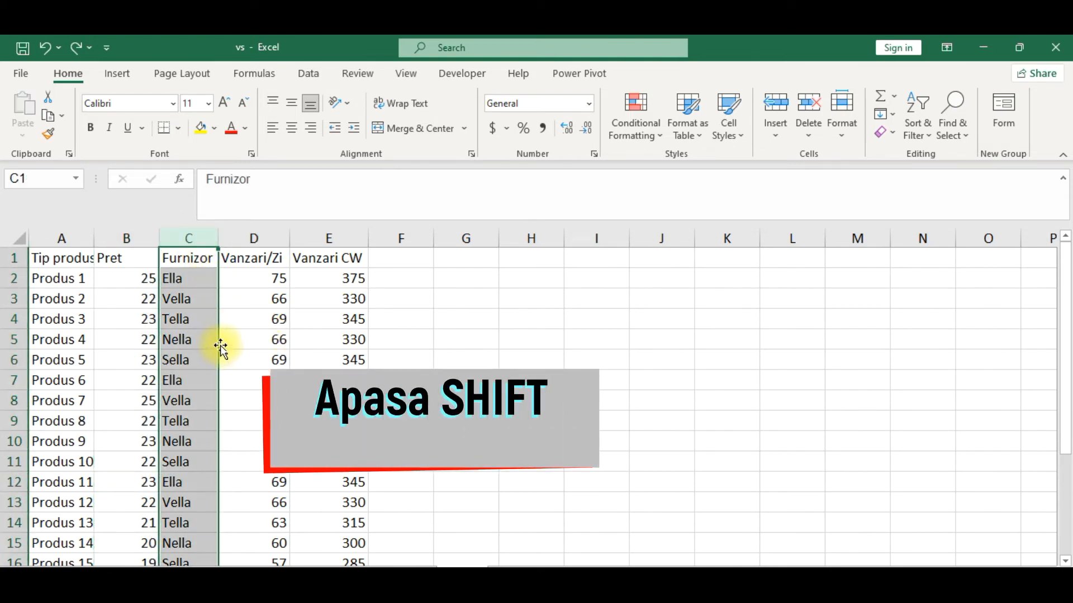
left_click_drag(220, 347, 118, 331)
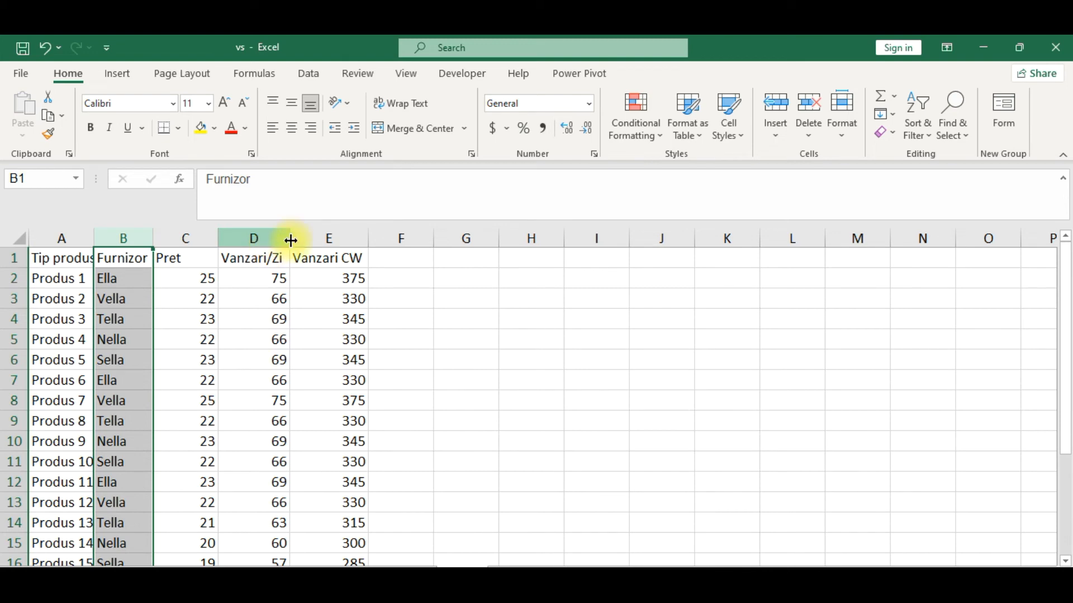
left_click(267, 237)
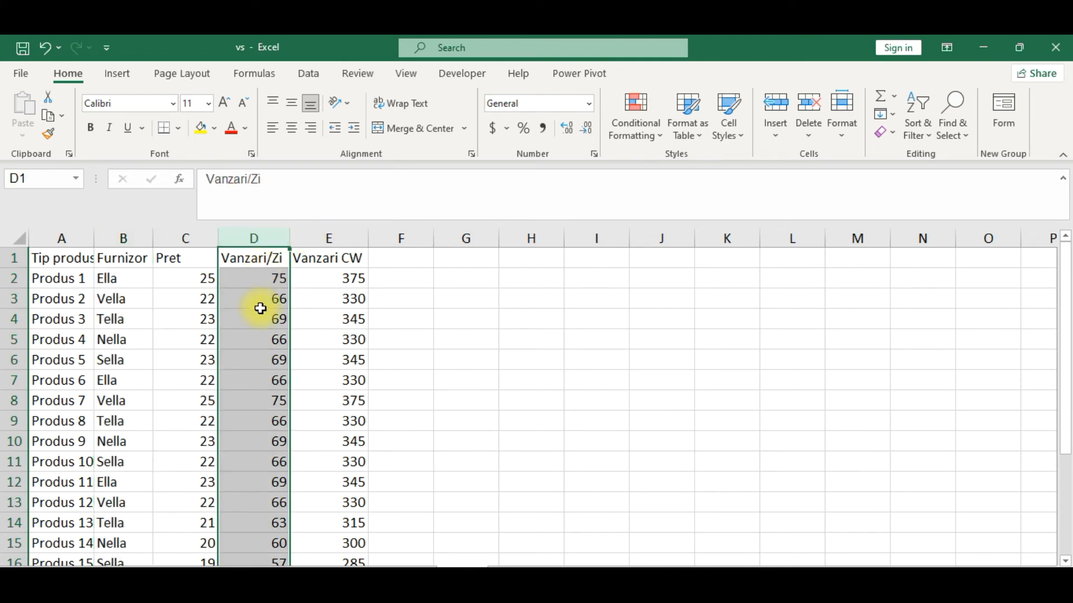
left_click_drag(202, 336, 176, 330)
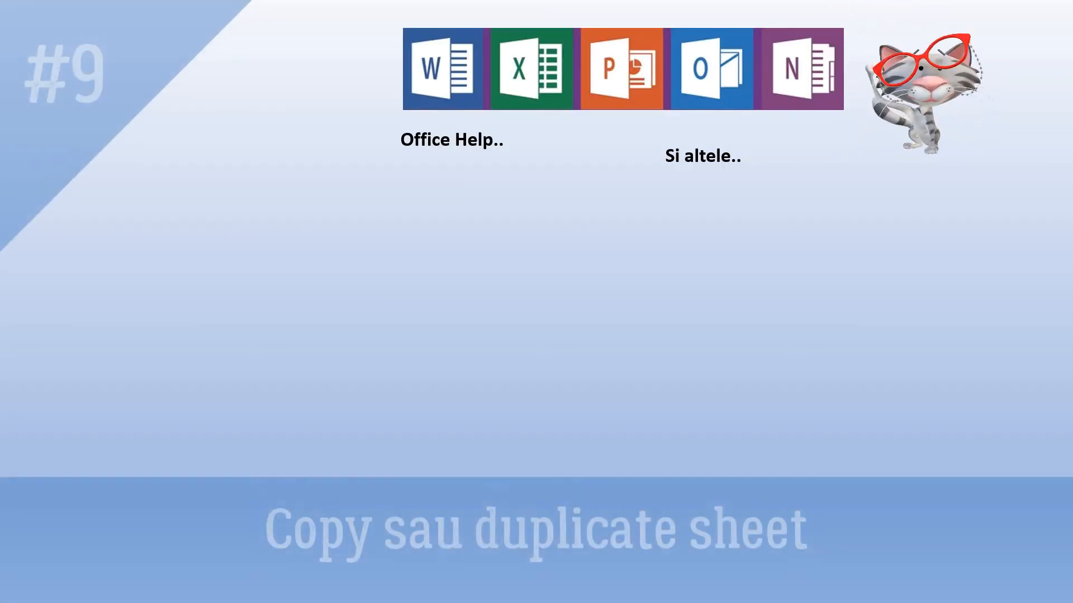